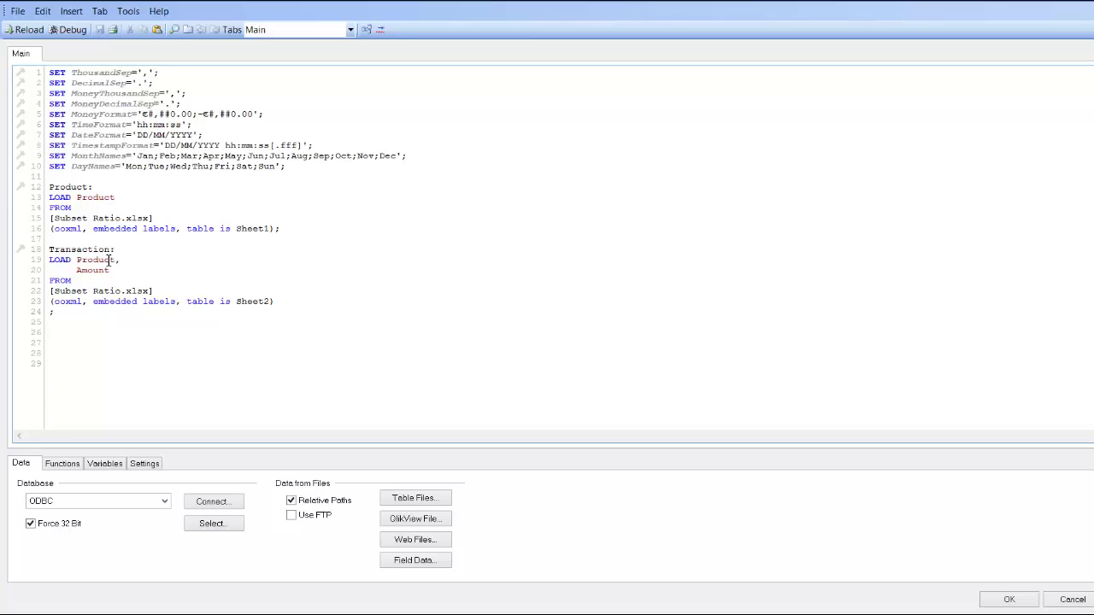
# - Close the script and inspect Transaction (934 rows) linked to Product via the Product key
pyautogui.click(1005, 599)
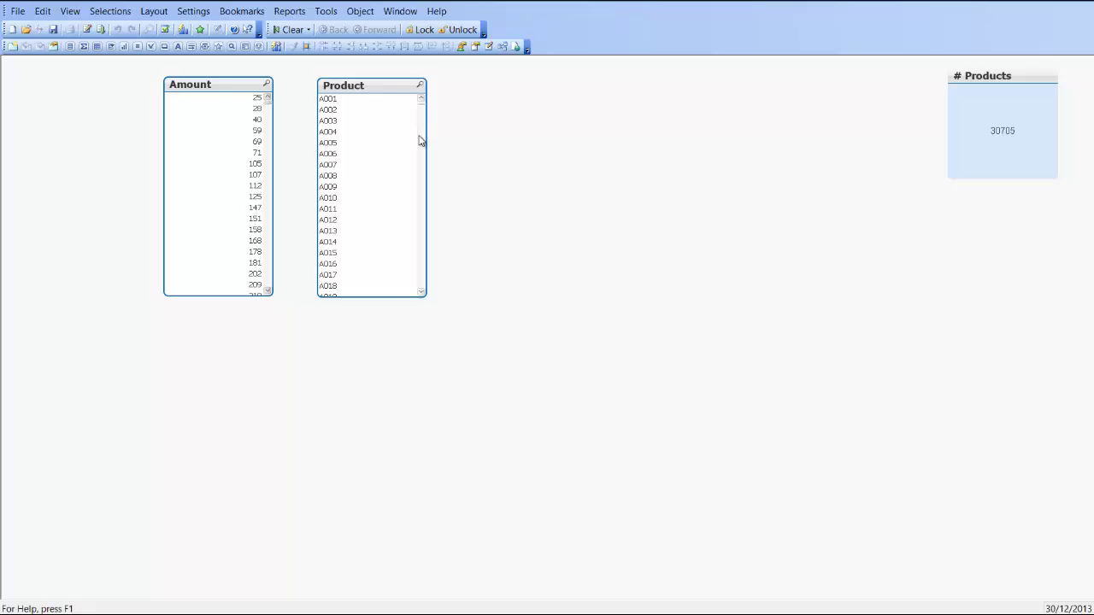
pyautogui.hotkey('ctrl', 't')
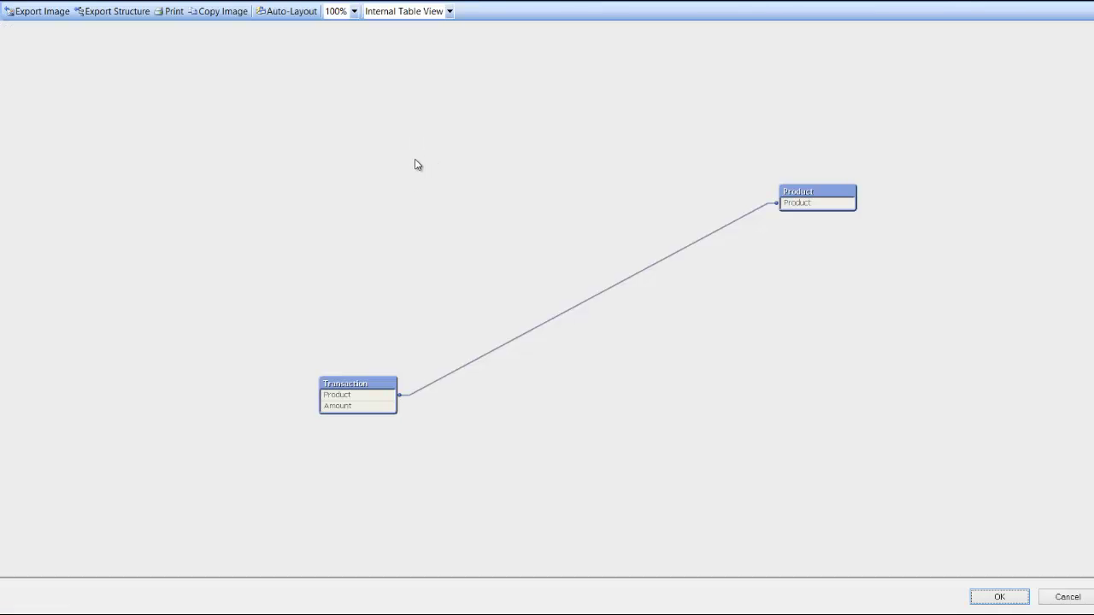
pyautogui.moveTo(368, 398)
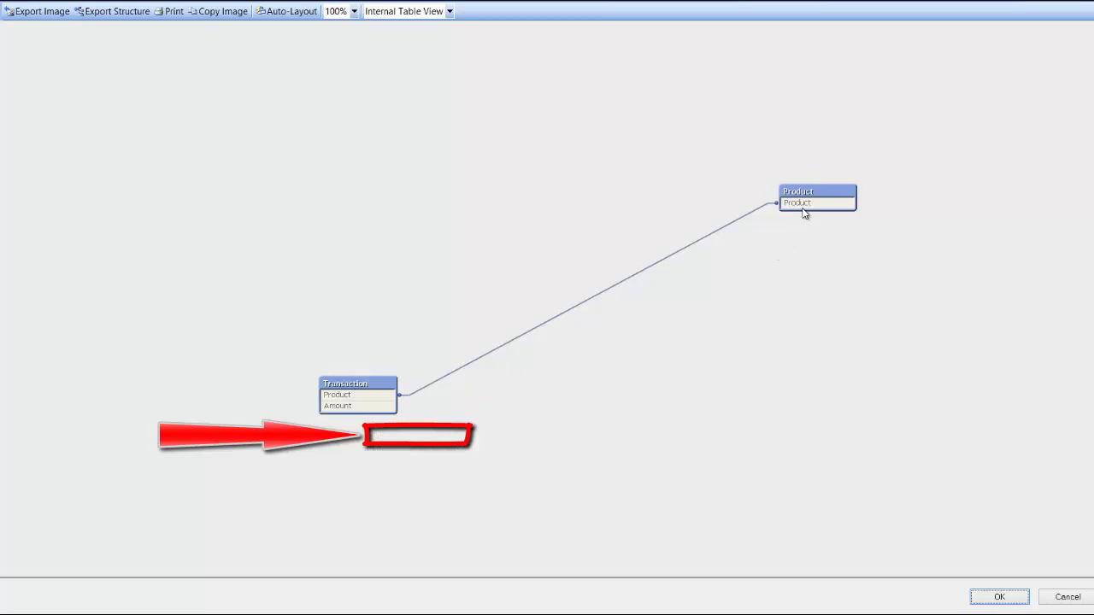
pyautogui.moveTo(808, 205)
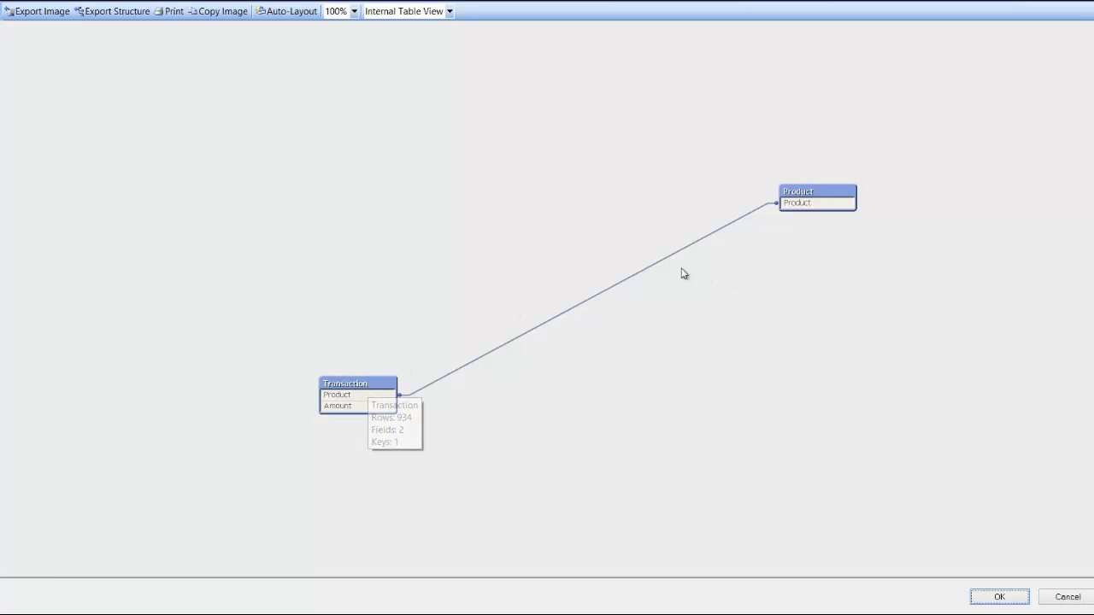
# - Add 'where exists (Product)' below the Product load in the script and reload the data
pyautogui.click(997, 598)
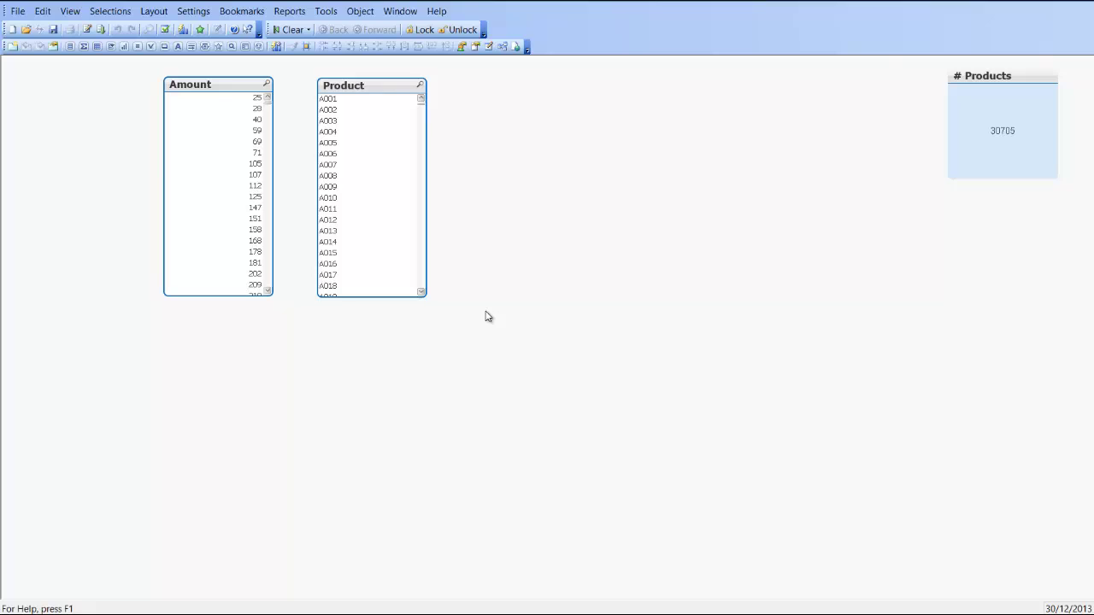
pyautogui.hotkey('ctrl', 'e')
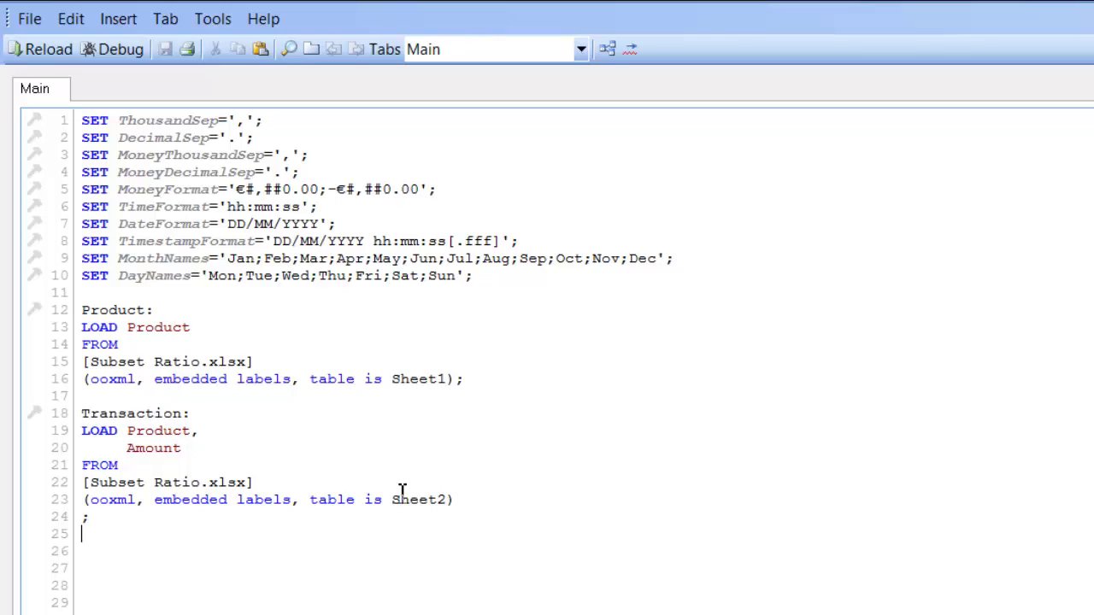
pyautogui.click(457, 381)
pyautogui.press('Return')
pyautogui.press('Return')
pyautogui.write('where e')
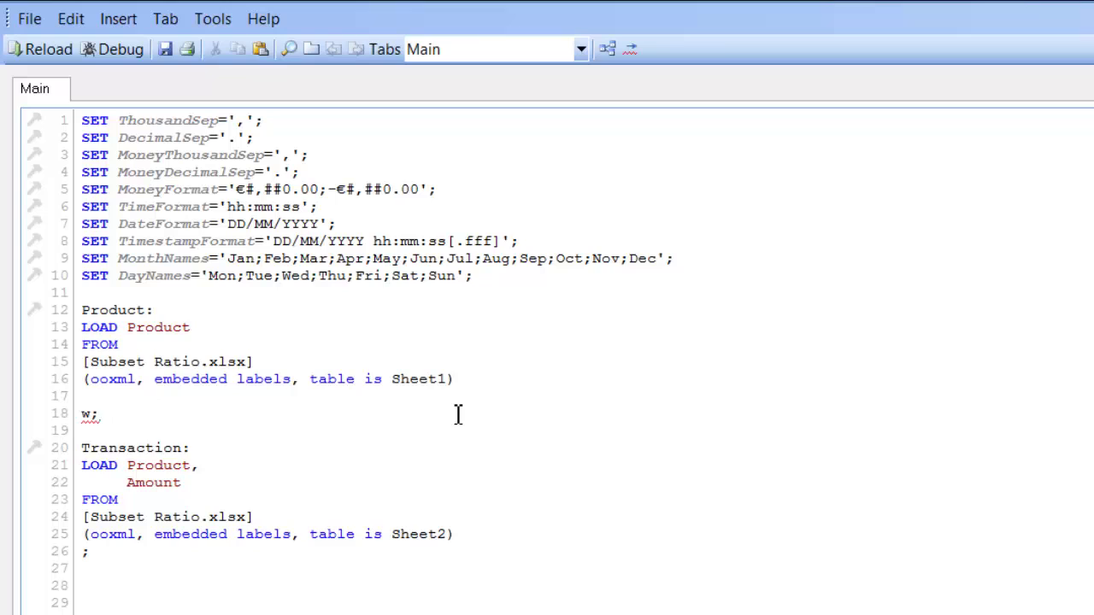
pyautogui.write('xists ')
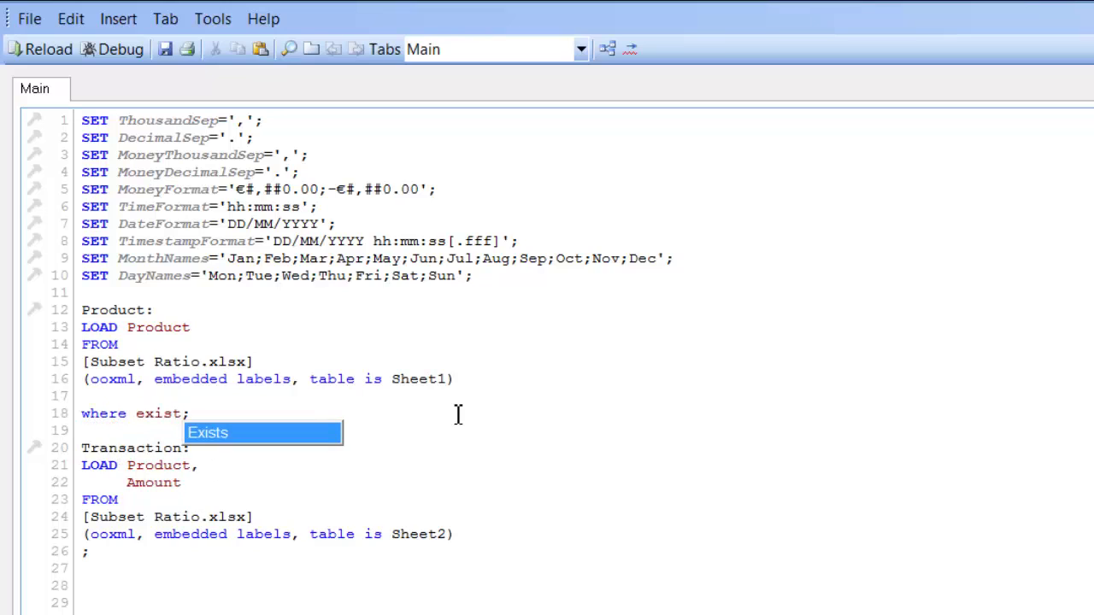
pyautogui.write('()')
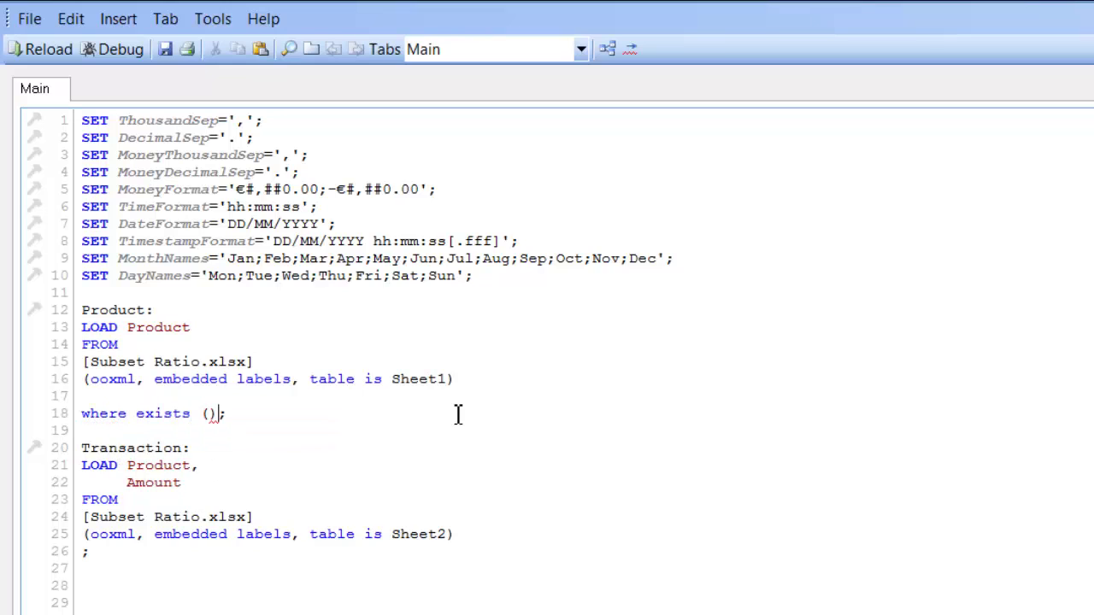
pyautogui.write('Prod')
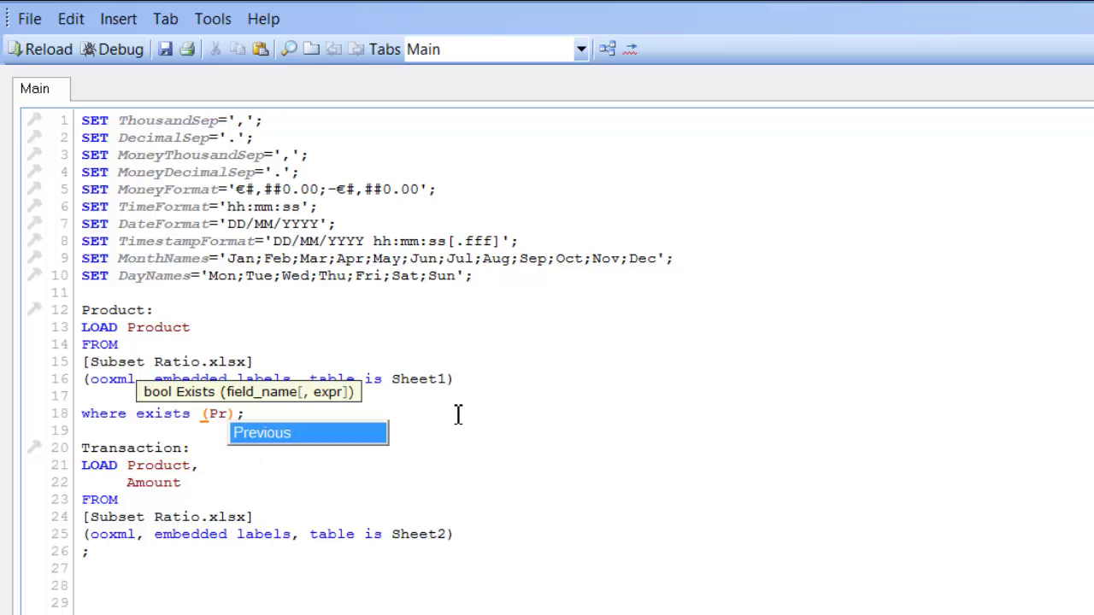
pyautogui.write('uct')
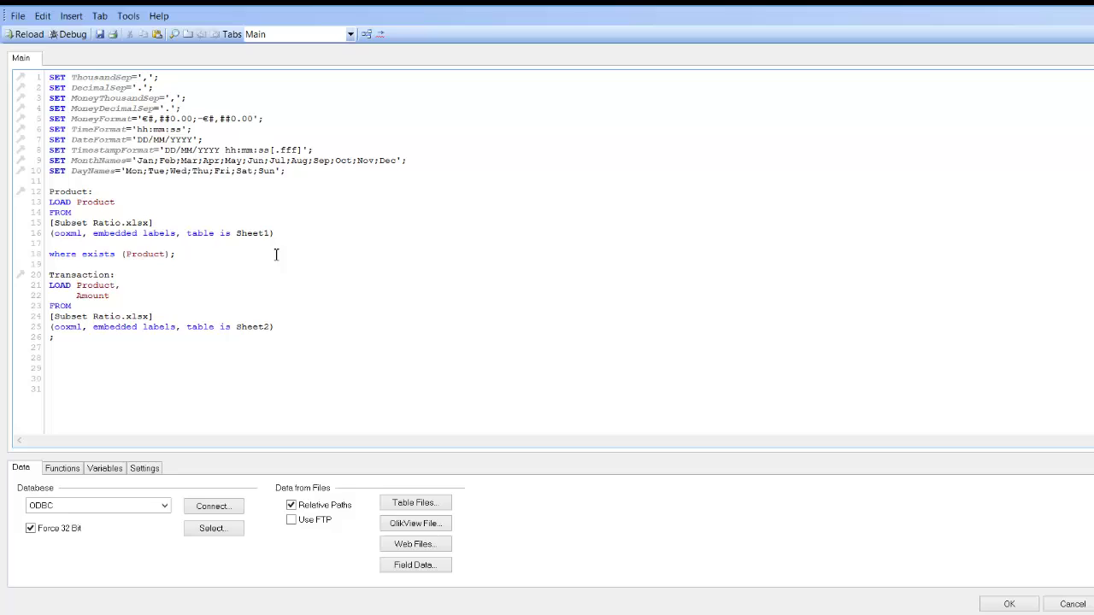
pyautogui.hotkey('ctrl', 'r')
# - Dismiss the reload windows and check the Product field's subset ratio in the Table Viewer
pyautogui.click(565, 393)
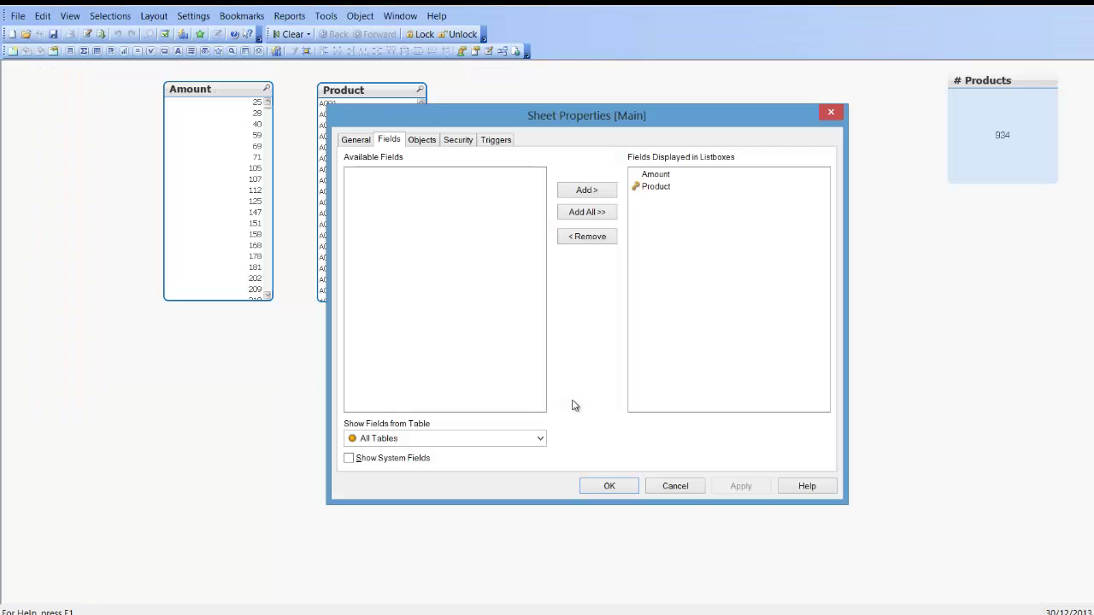
pyautogui.click(606, 485)
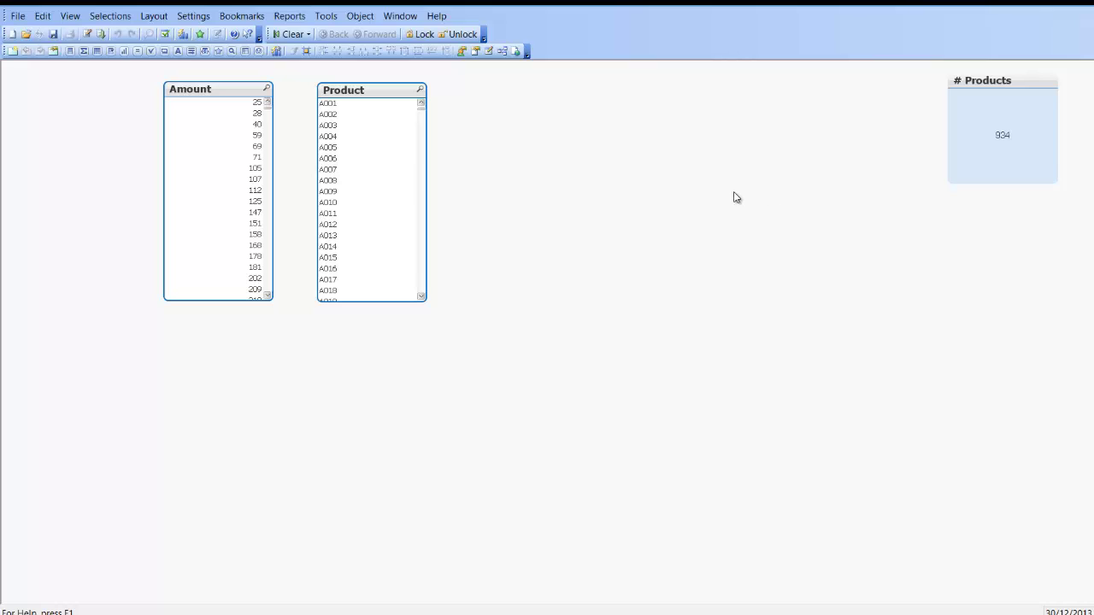
pyautogui.hotkey('ctrl', 't')
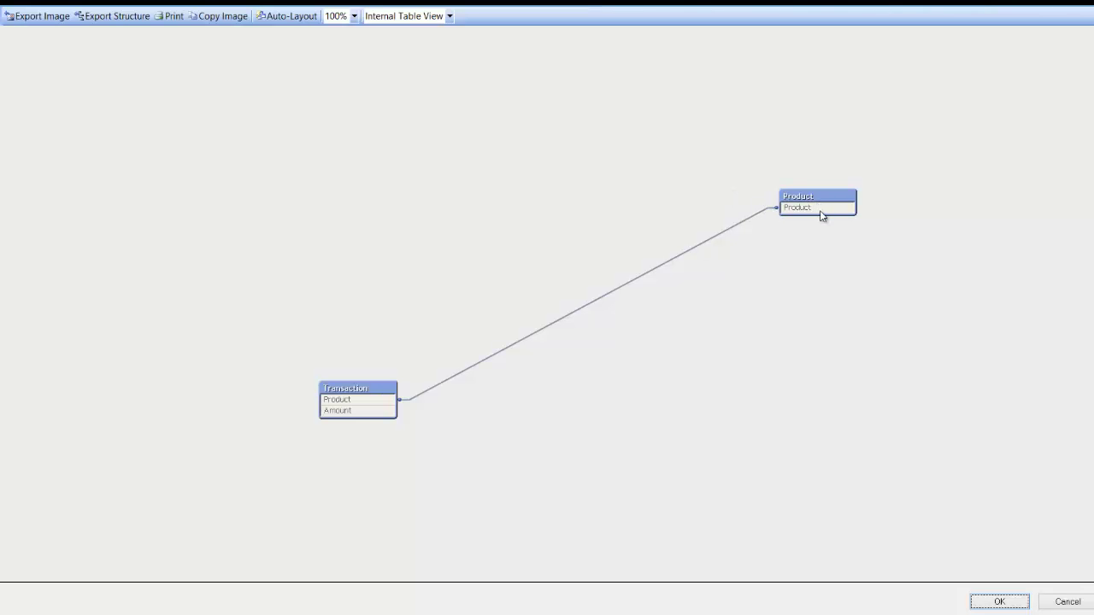
pyautogui.moveTo(820, 214)
# - Delete the where exists (Product) line from the Product load
pyautogui.click(996, 601)
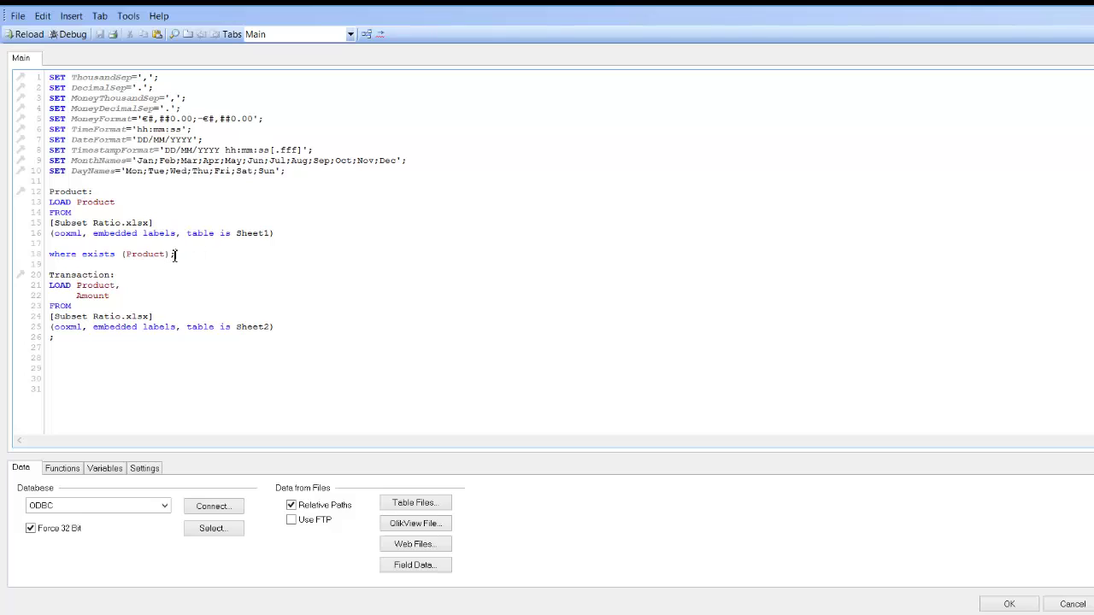
pyautogui.moveTo(174, 253); pyautogui.dragTo(36, 258)
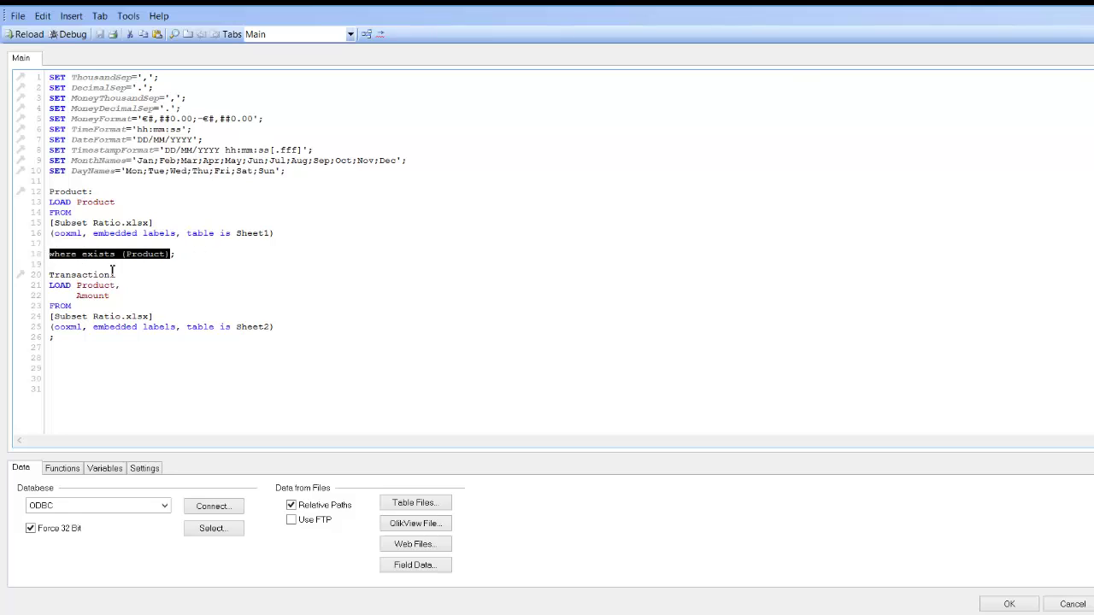
pyautogui.press('BackSpace')
pyautogui.press('BackSpace')
pyautogui.press('BackSpace')
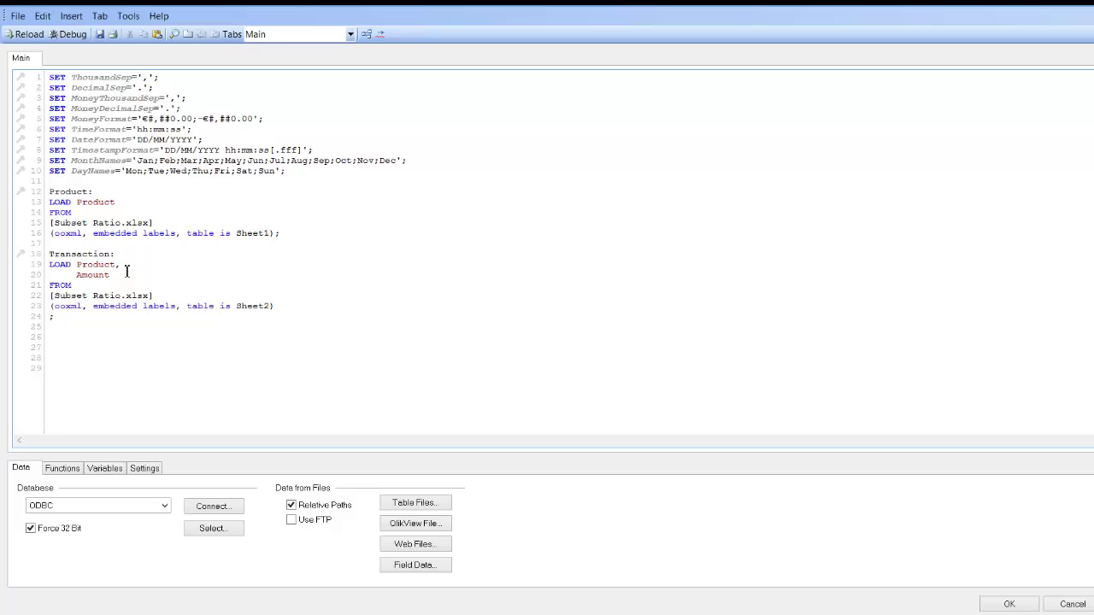
# - Move the Product load block below the Transaction load
pyautogui.moveTo(282, 234); pyautogui.dragTo(48, 186)
pyautogui.hotkey('ctrl', 'c')
pyautogui.press('BackSpace')
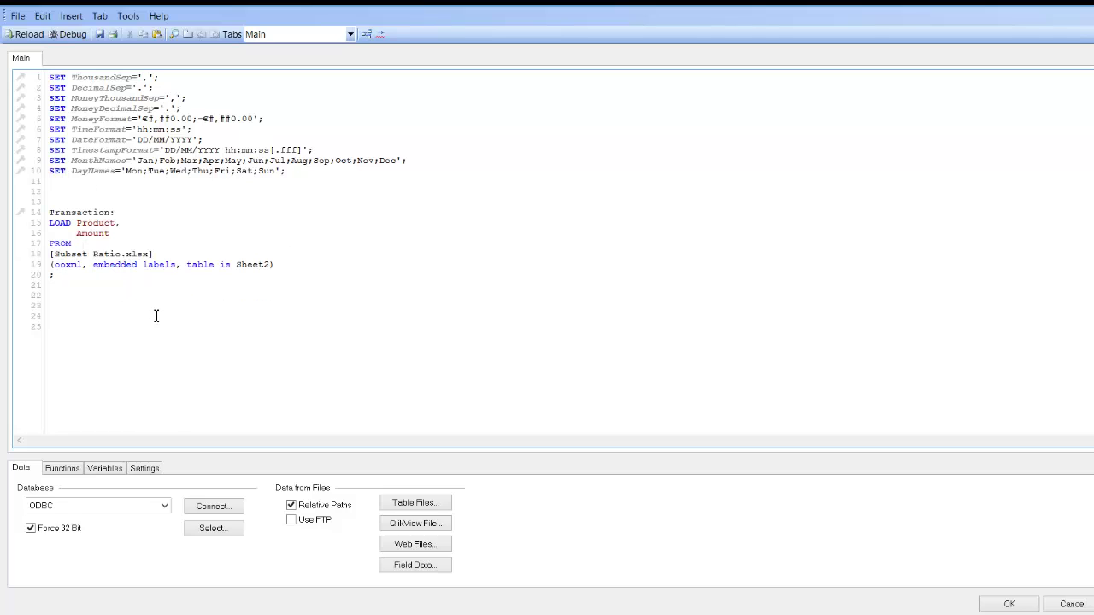
pyautogui.click(80, 277)
pyautogui.hotkey('ctrl', 'v')
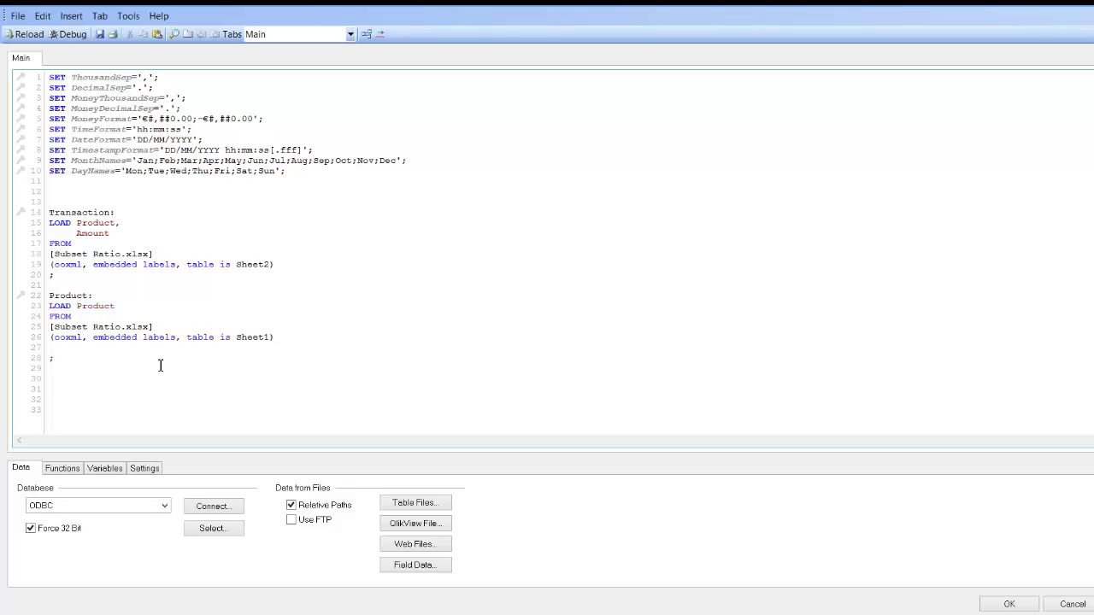
# - Append WHERE EXISTS (Product) to the Product load before its semicolon
pyautogui.write('WHERE E')
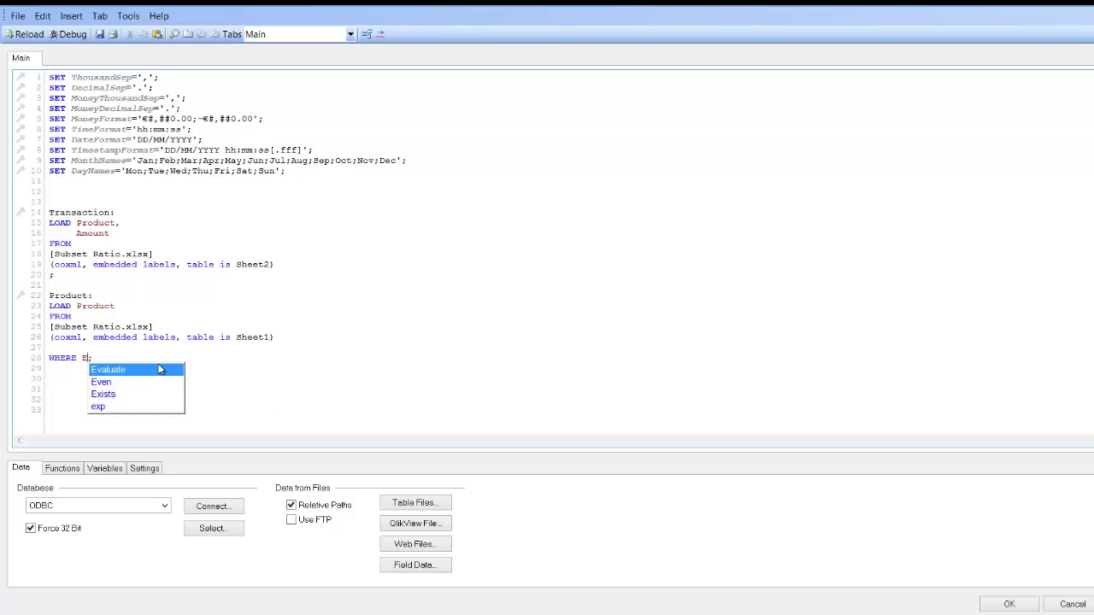
pyautogui.write('XISTS')
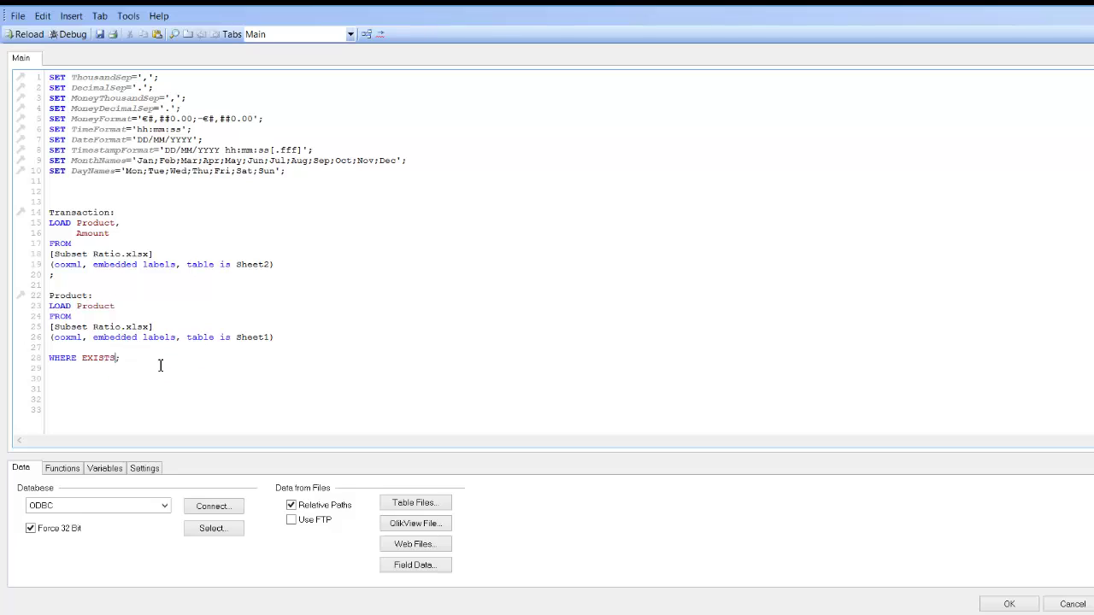
pyautogui.write(' (Product')
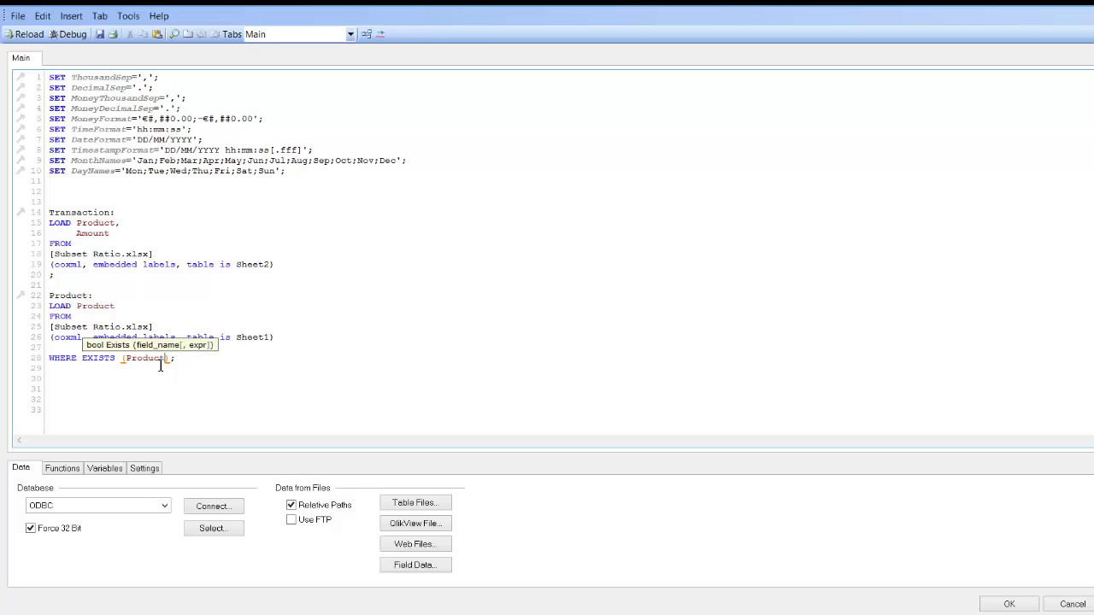
pyautogui.click(229, 375)
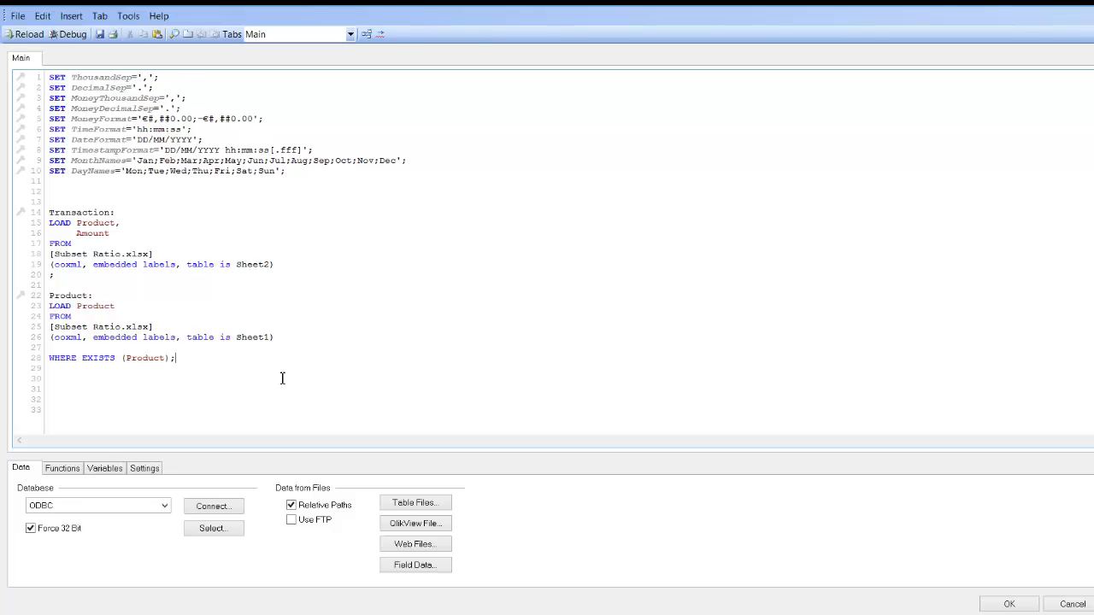
# - Reload the reordered script, preview the Product field values in the Table Viewer, then reopen the script
pyautogui.hotkey('ctrl', 'r')
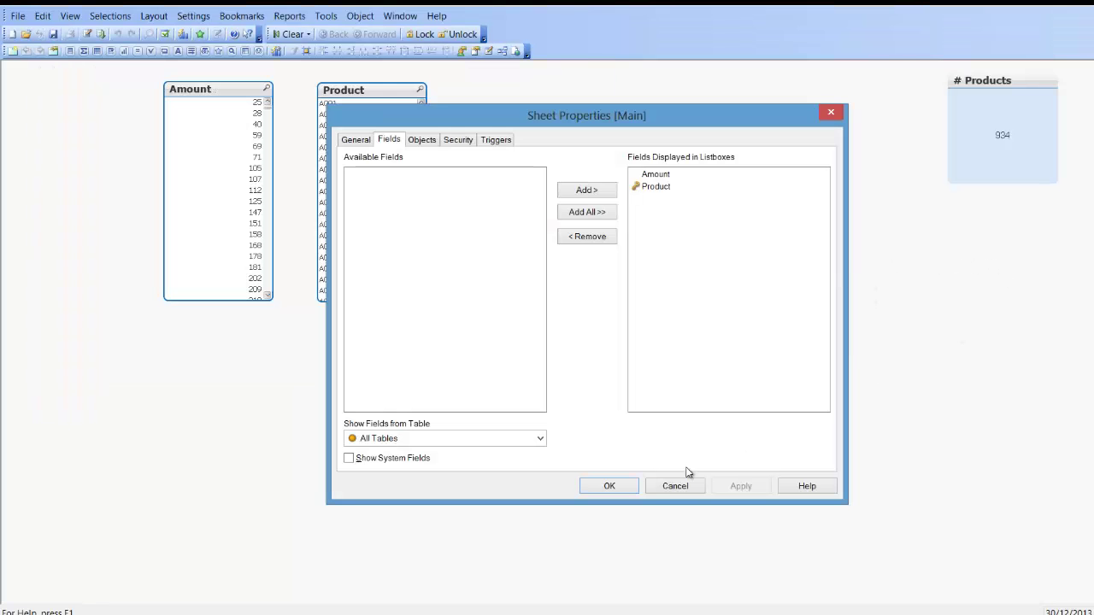
pyautogui.click(622, 490)
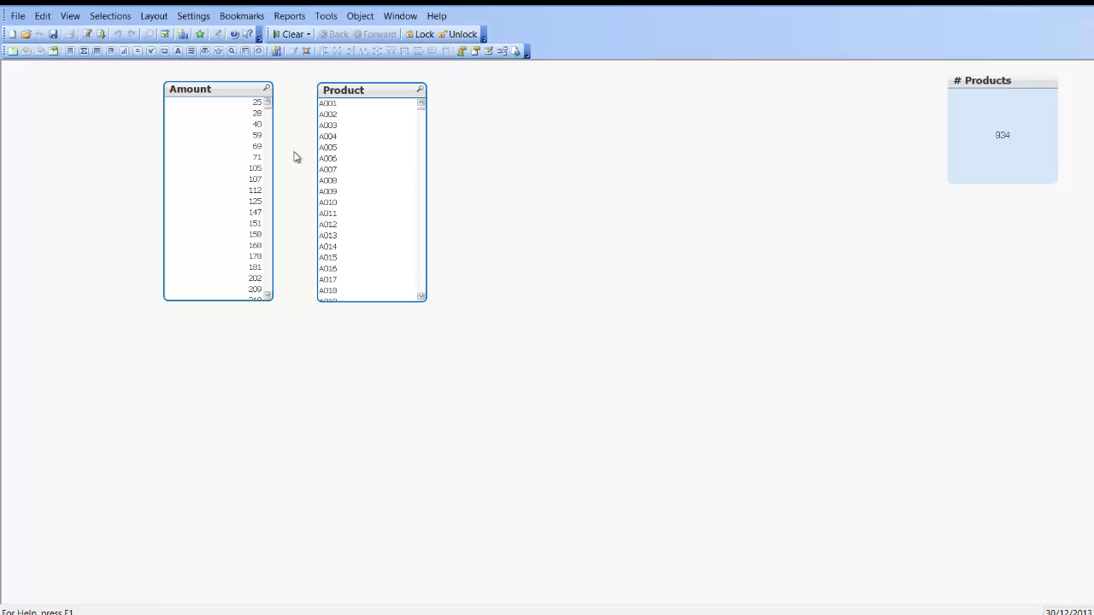
pyautogui.hotkey('ctrl', 't')
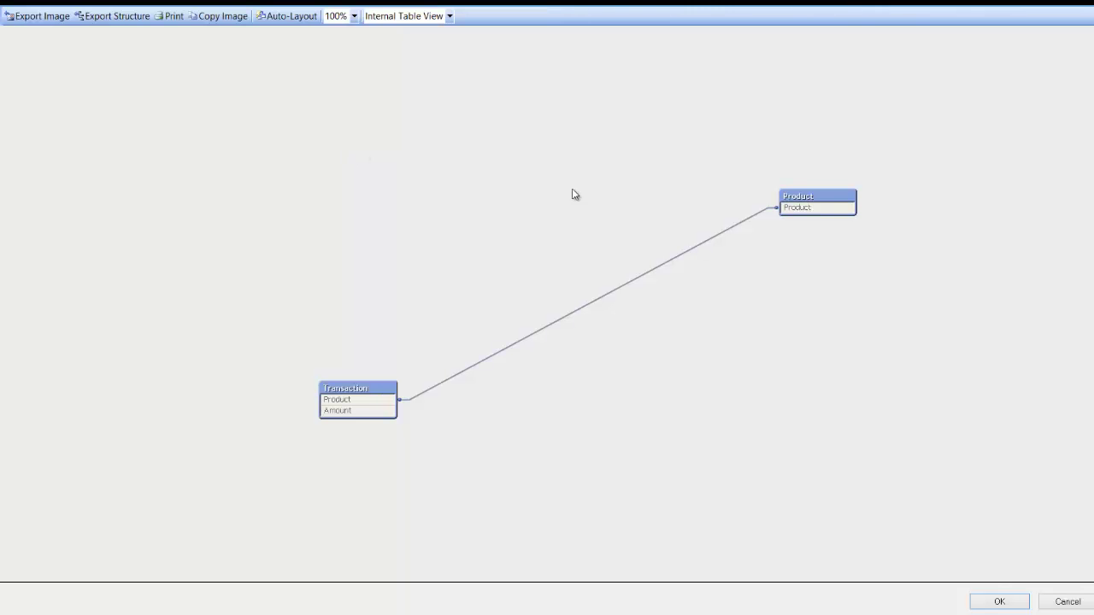
pyautogui.rightClick(826, 212)
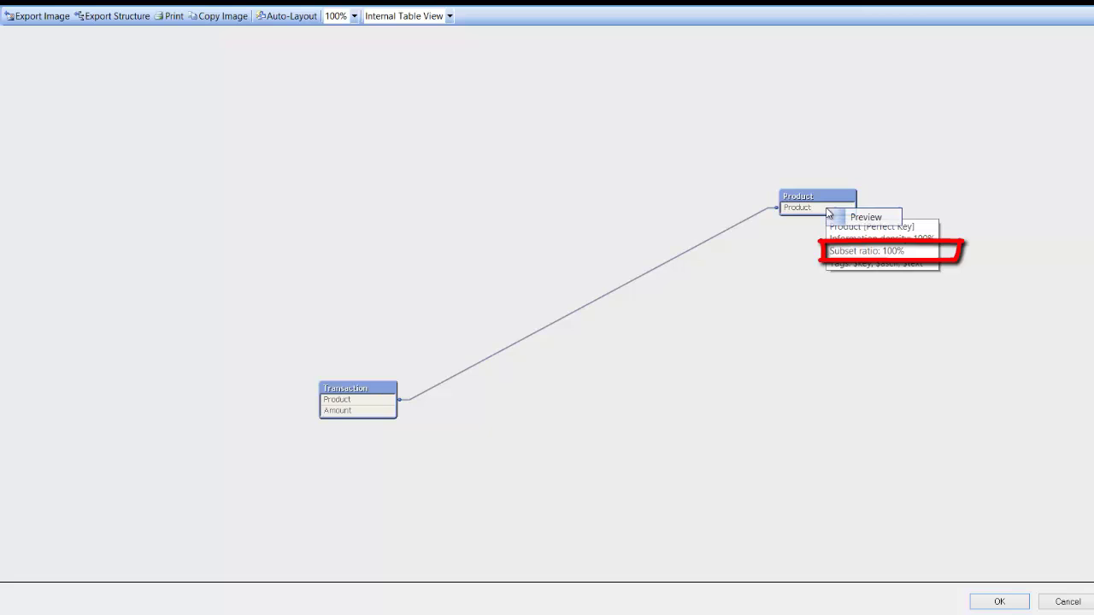
pyautogui.click(851, 218)
pyautogui.moveTo(1003, 183); pyautogui.dragTo(1003, 427)
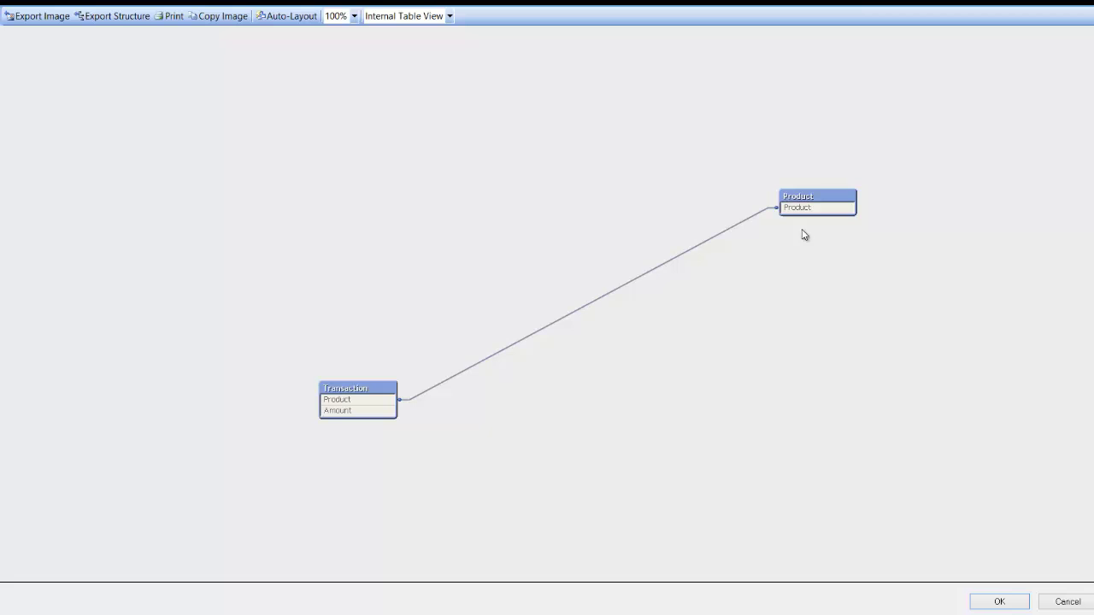
pyautogui.moveTo(365, 404)
pyautogui.click(999, 603)
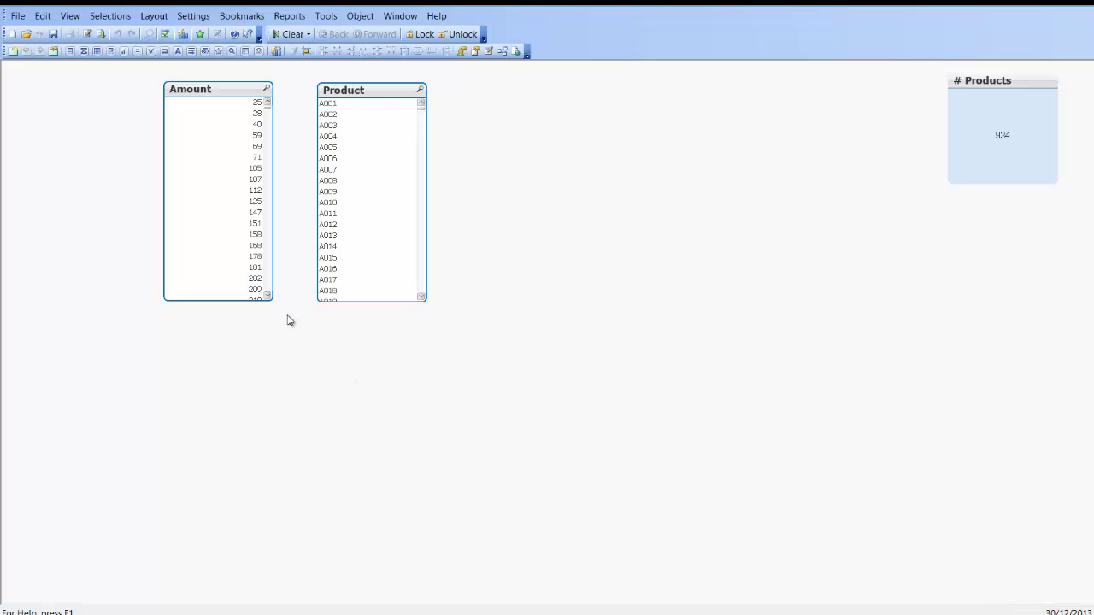
pyautogui.hotkey('ctrl', 'e')
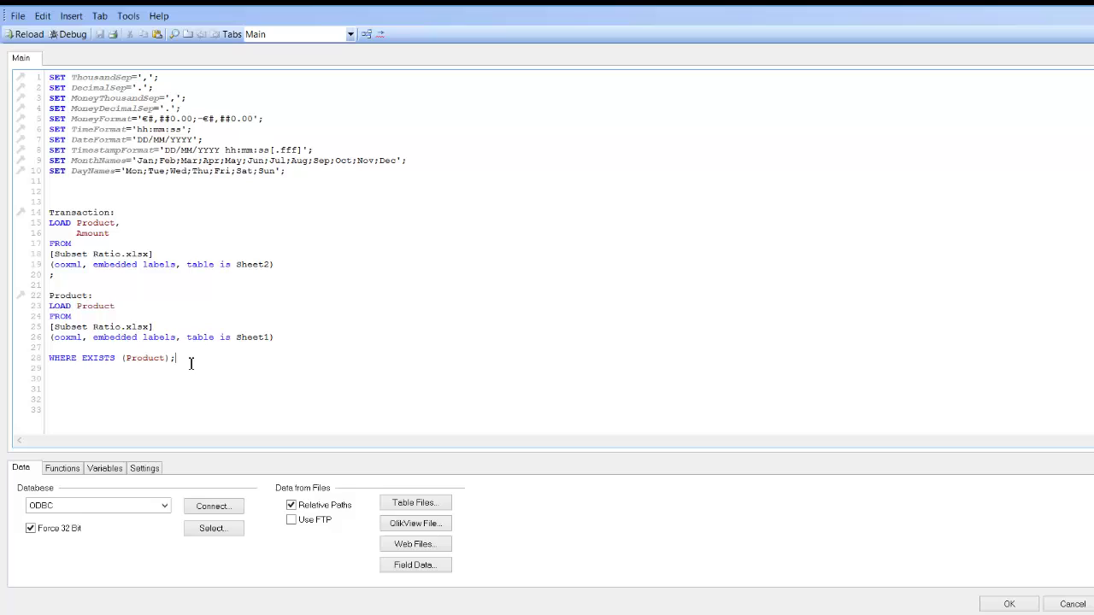
# - Move the filtered Product load above Transaction and reload the data
pyautogui.moveTo(191, 363); pyautogui.dragTo(50, 284)
pyautogui.hotkey('ctrl', 'c')
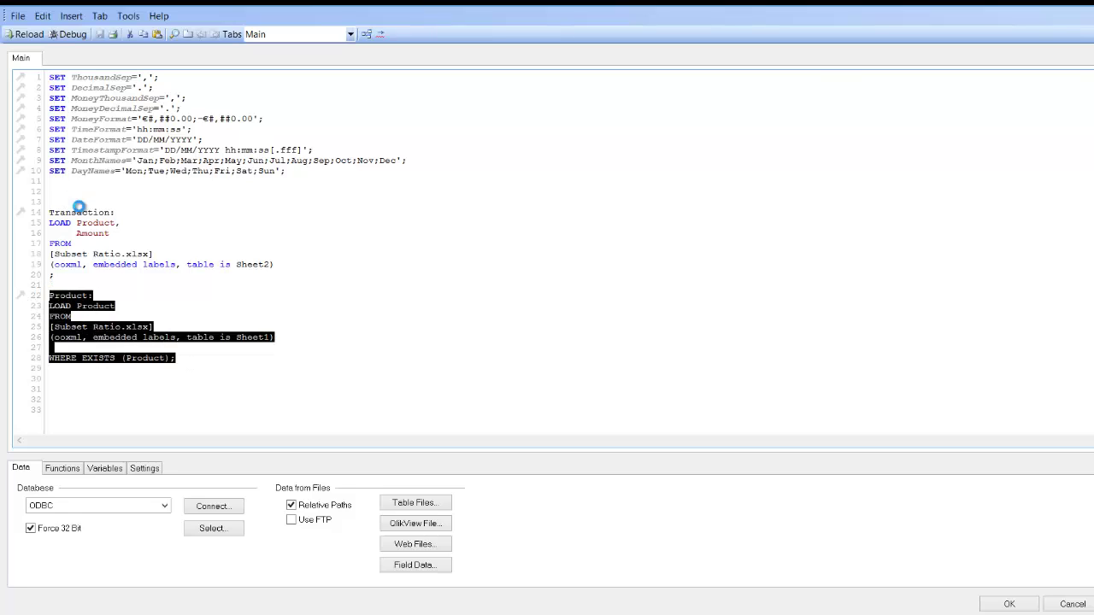
pyautogui.press('Delete')
pyautogui.hotkey('ctrl', 'v')
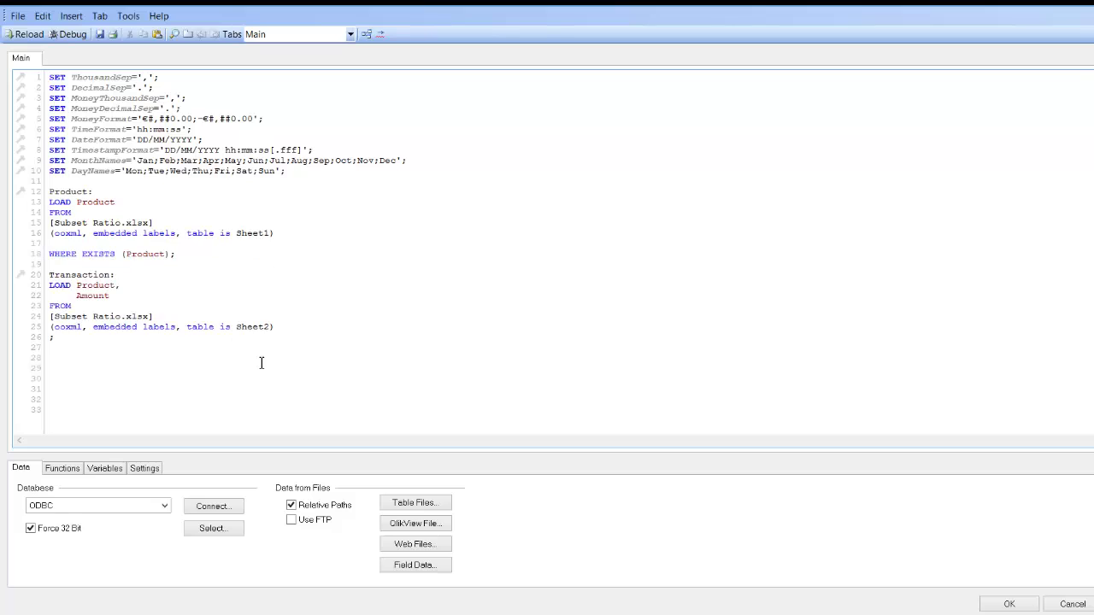
pyautogui.hotkey('ctrl', 'r')
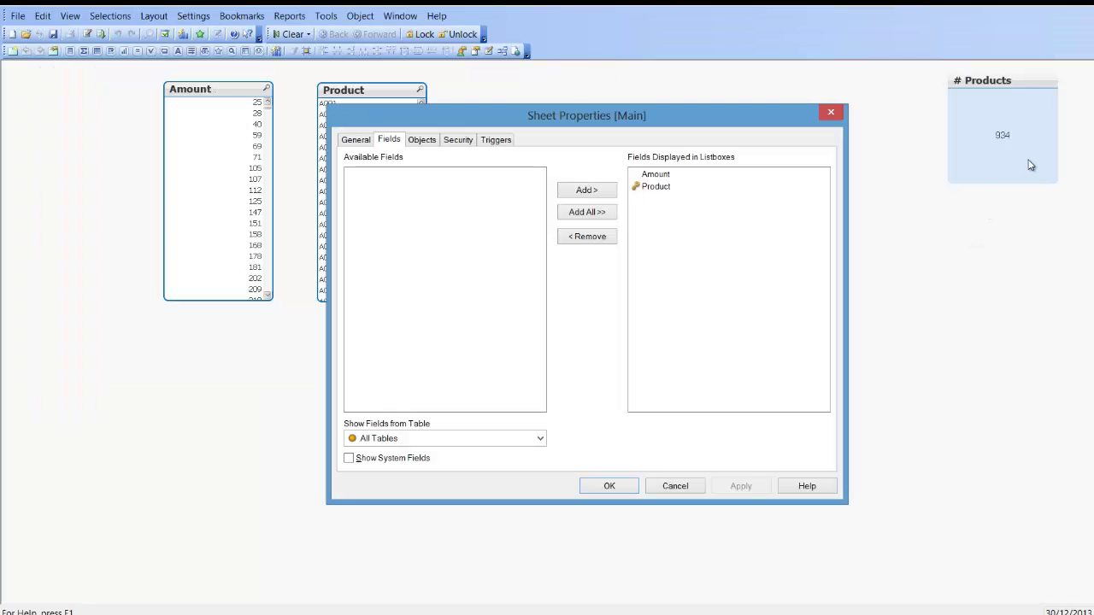
pyautogui.click(602, 486)
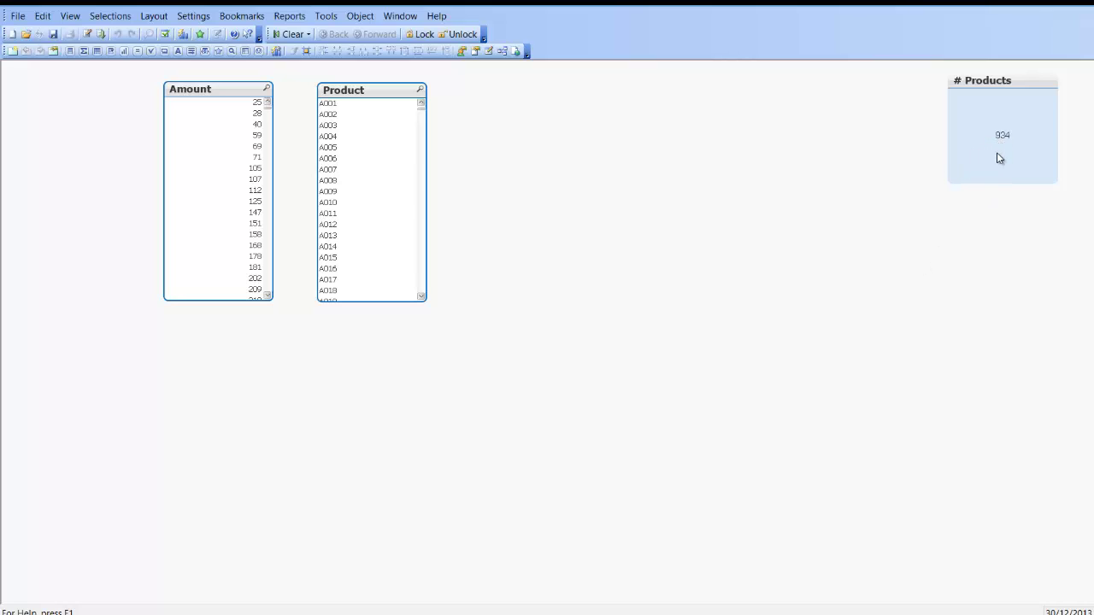
# - Highlight the Product field linking both tables in the Table Viewer
pyautogui.hotkey('ctrl', 't')
pyautogui.moveTo(819, 209)
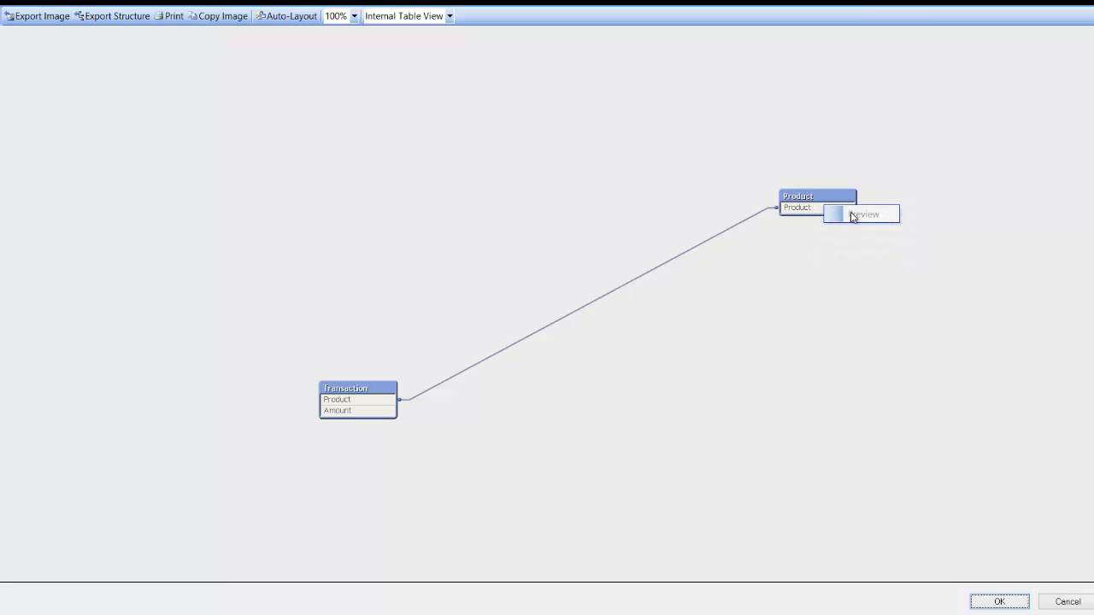
pyautogui.click(820, 214)
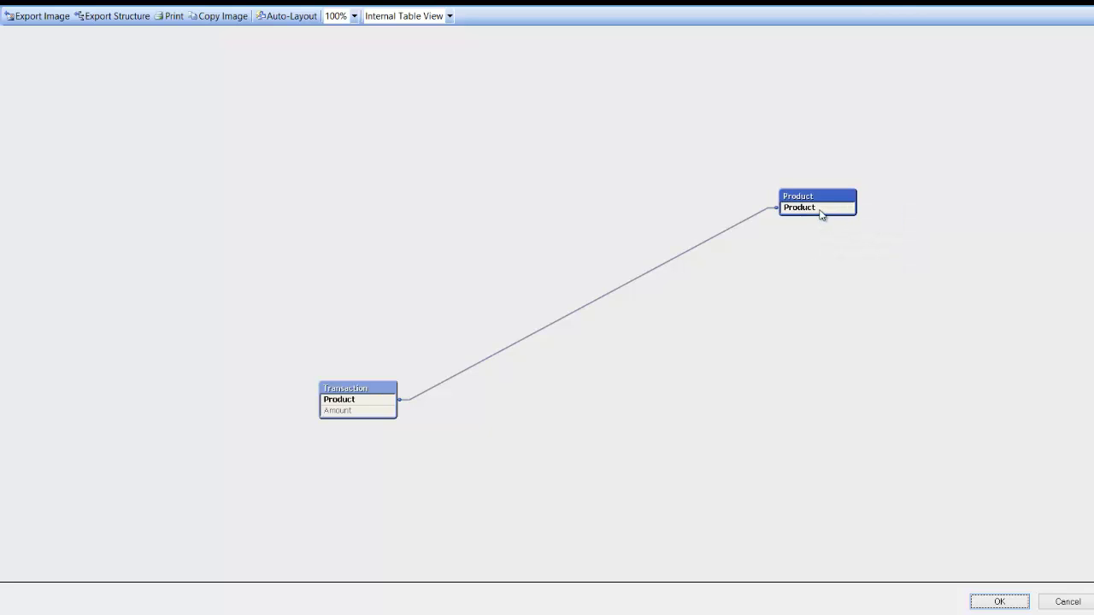
pyautogui.click(984, 597)
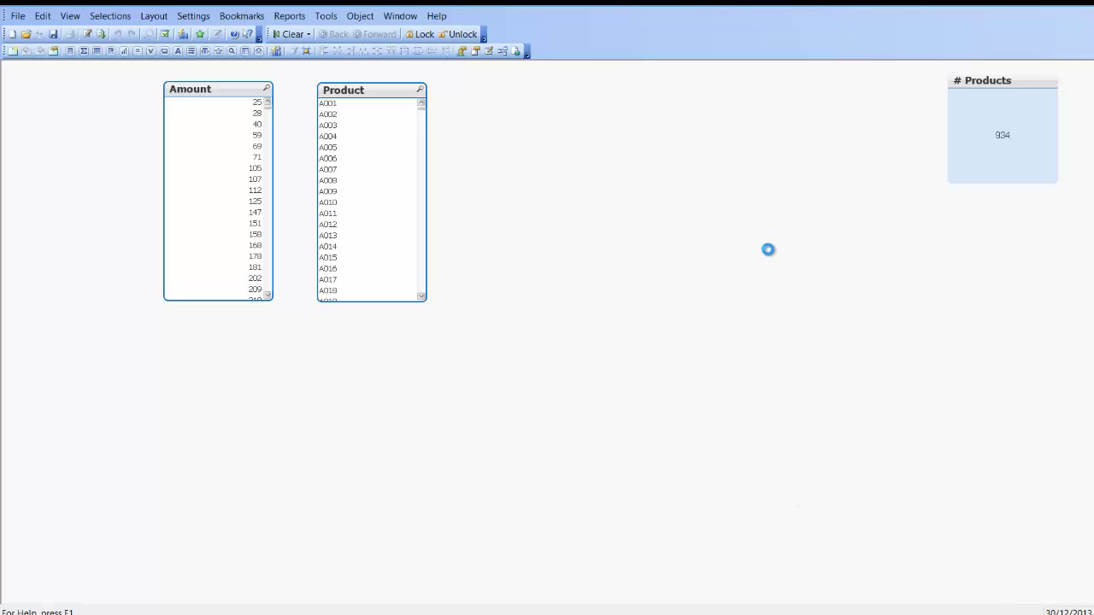
# - Remove WHERE EXISTS (Product) from the Product load and reload, giving 30705 products
pyautogui.hotkey('ctrl', 'e')
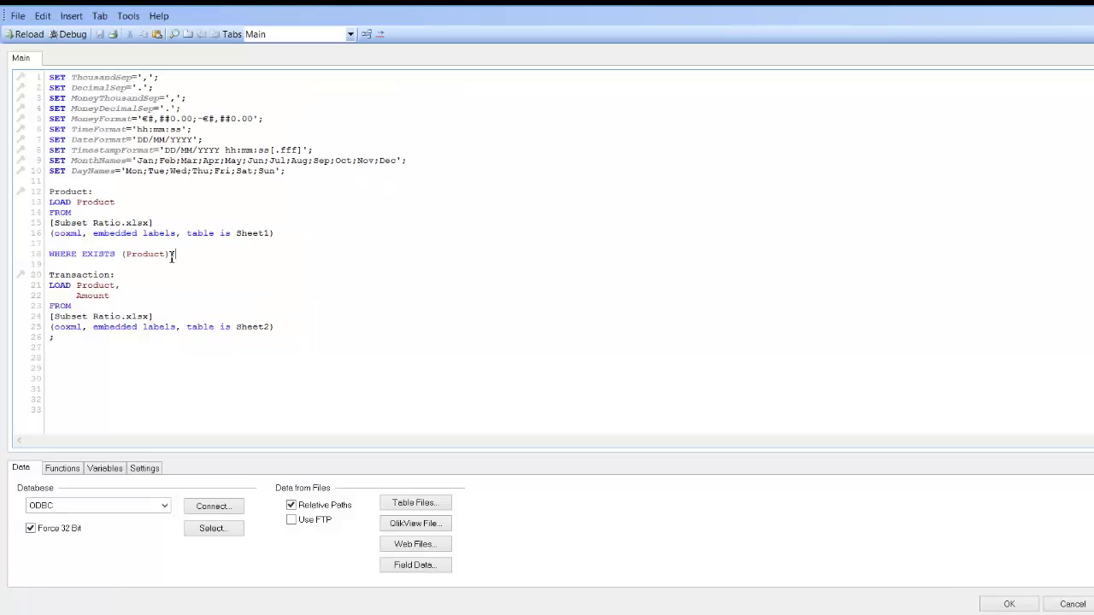
pyautogui.moveTo(171, 256); pyautogui.dragTo(12, 261)
pyautogui.press('BackSpace')
pyautogui.press('BackSpace')
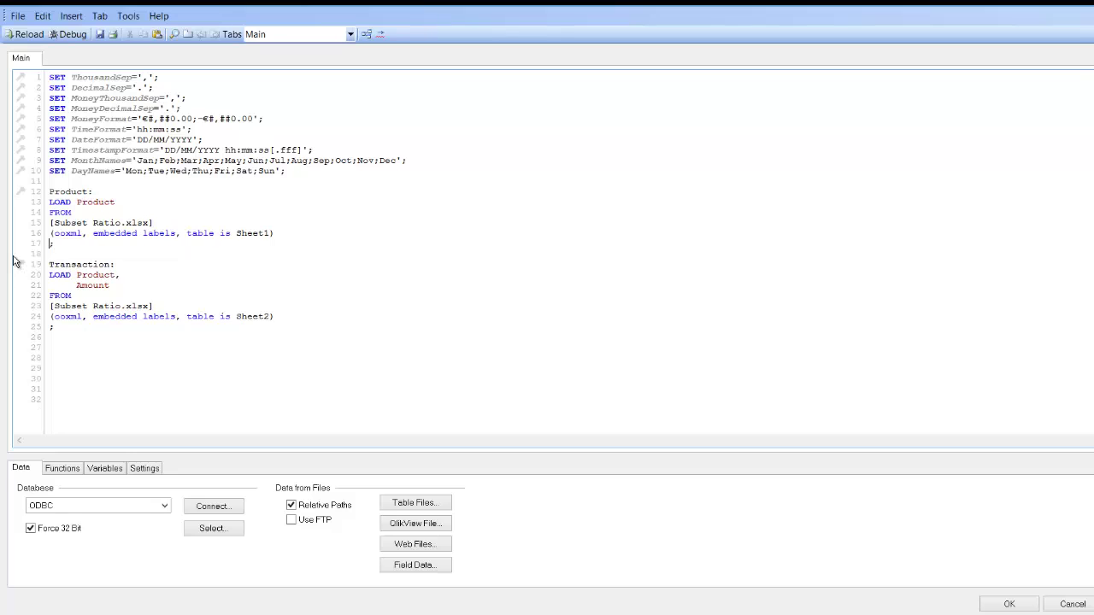
pyautogui.hotkey('ctrl', 'r')
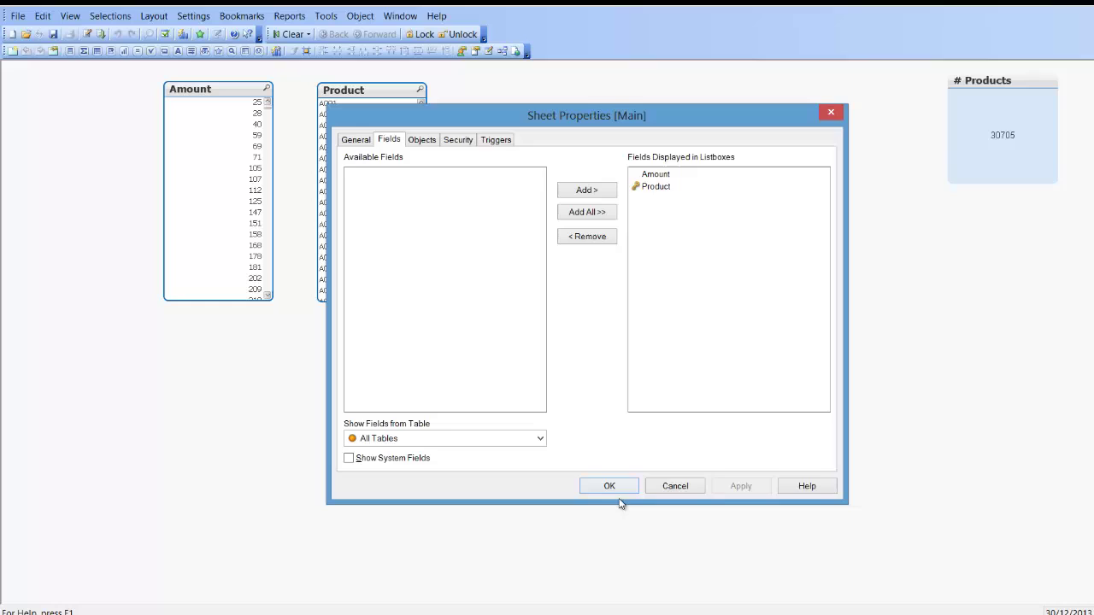
pyautogui.click(609, 486)
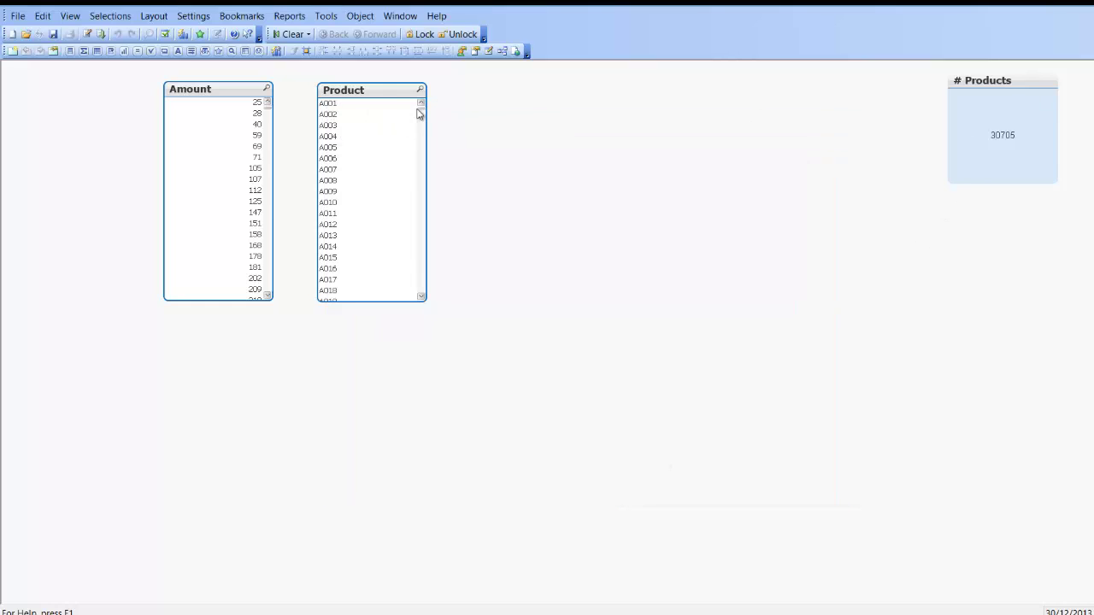
pyautogui.moveTo(422, 171); pyautogui.dragTo(381, 300)
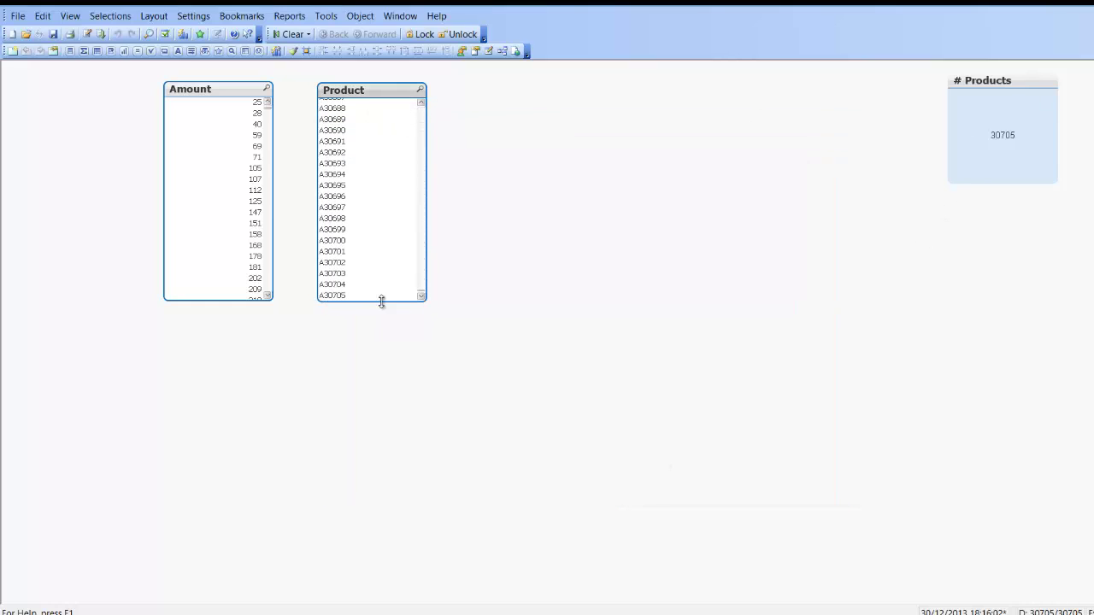
# - Select all values in the Amount list, narrowing # Products to 934
pyautogui.rightClick(234, 94)
pyautogui.click(291, 221)
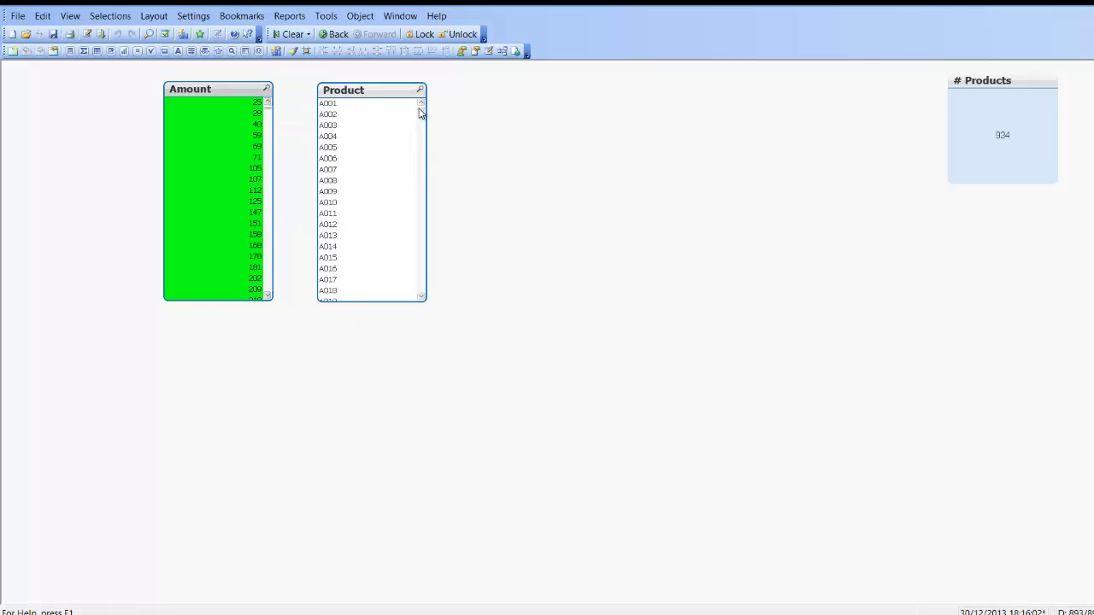
pyautogui.moveTo(420, 113)
pyautogui.mouseDown()
pyautogui.moveTo(427, 234)
pyautogui.moveTo(414, 304)
pyautogui.moveTo(422, 96)
pyautogui.mouseUp()
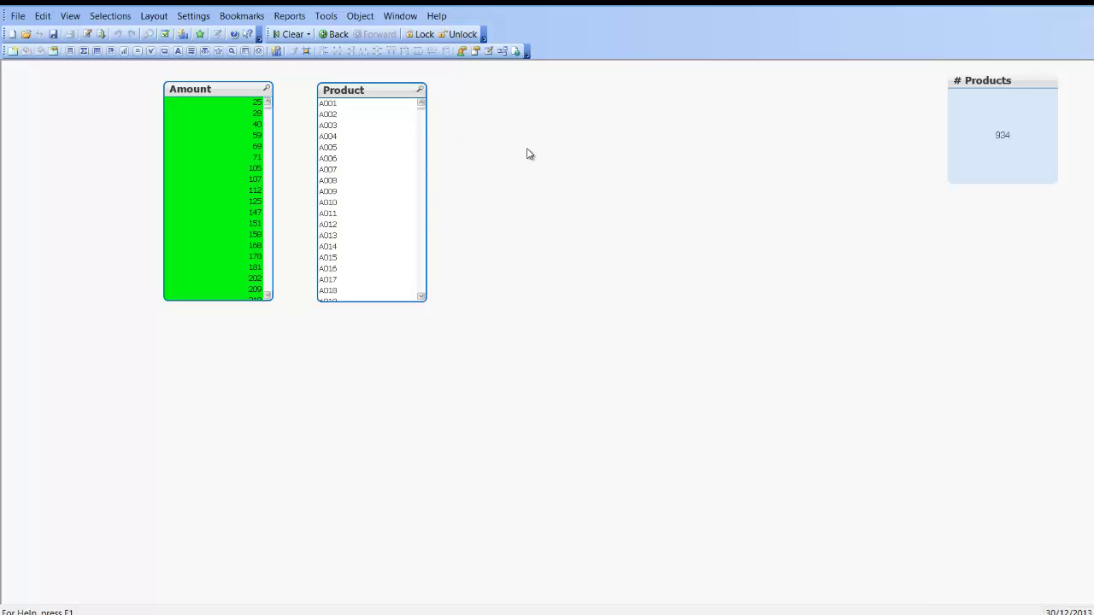
# - Move the Product load below Transaction and add WHERE EXISTS (Product) to it
pyautogui.hotkey('ctrl', 'e')
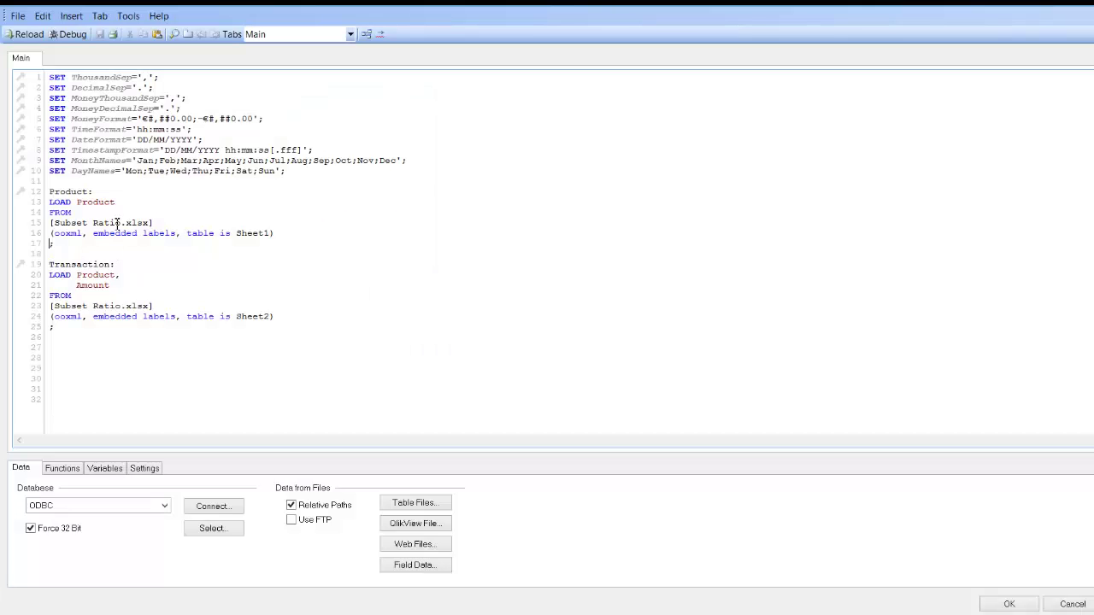
pyautogui.moveTo(98, 248); pyautogui.dragTo(48, 190)
pyautogui.hotkey('ctrl', 'c')
pyautogui.press('Delete')
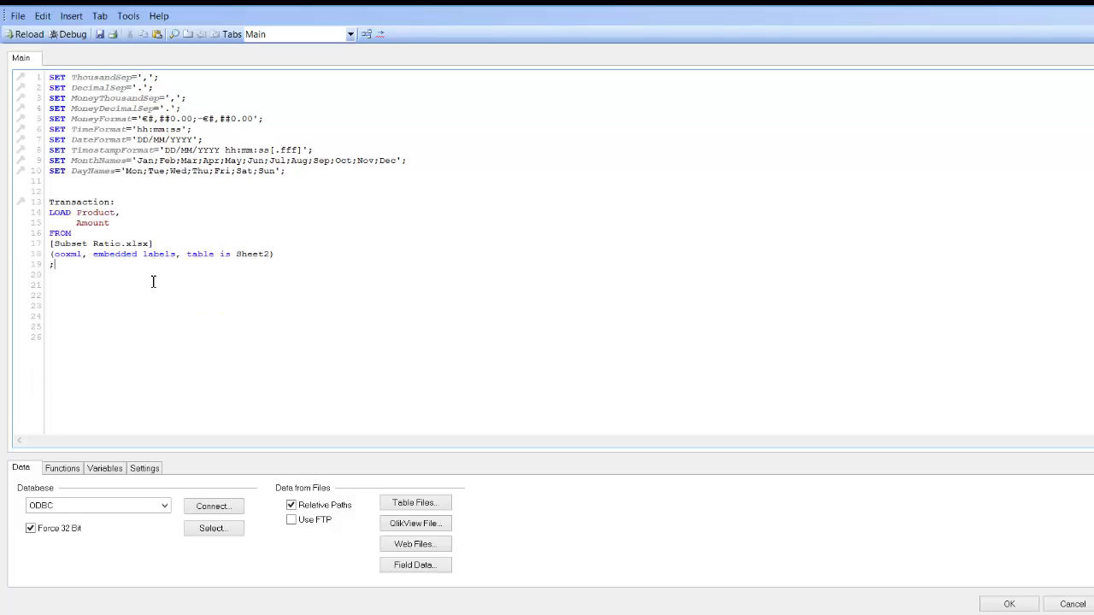
pyautogui.hotkey('ctrl', 'v')
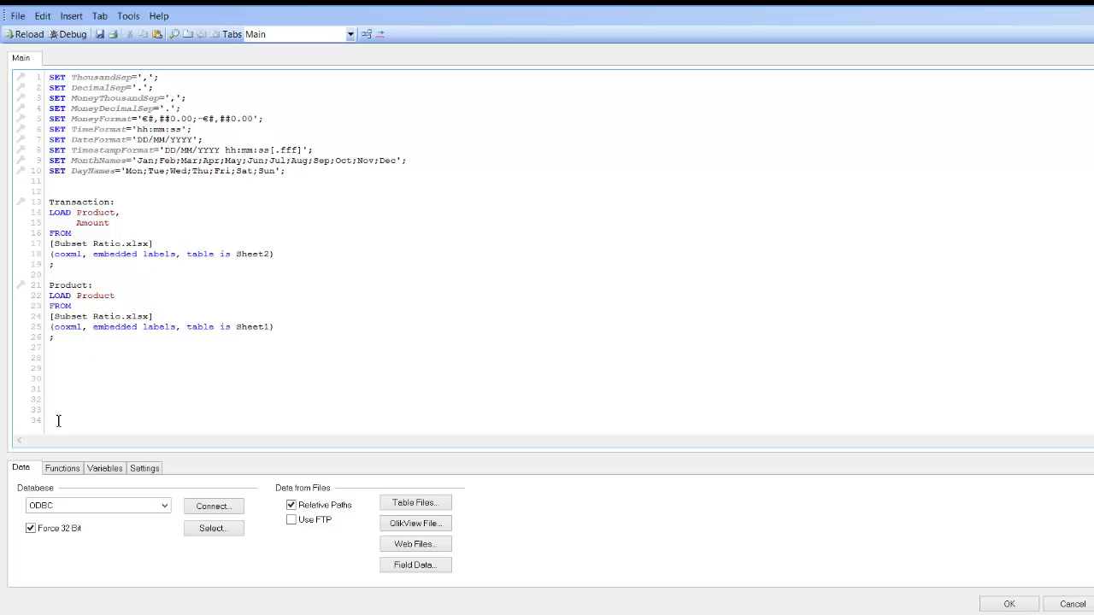
pyautogui.write('WHERE EXI')
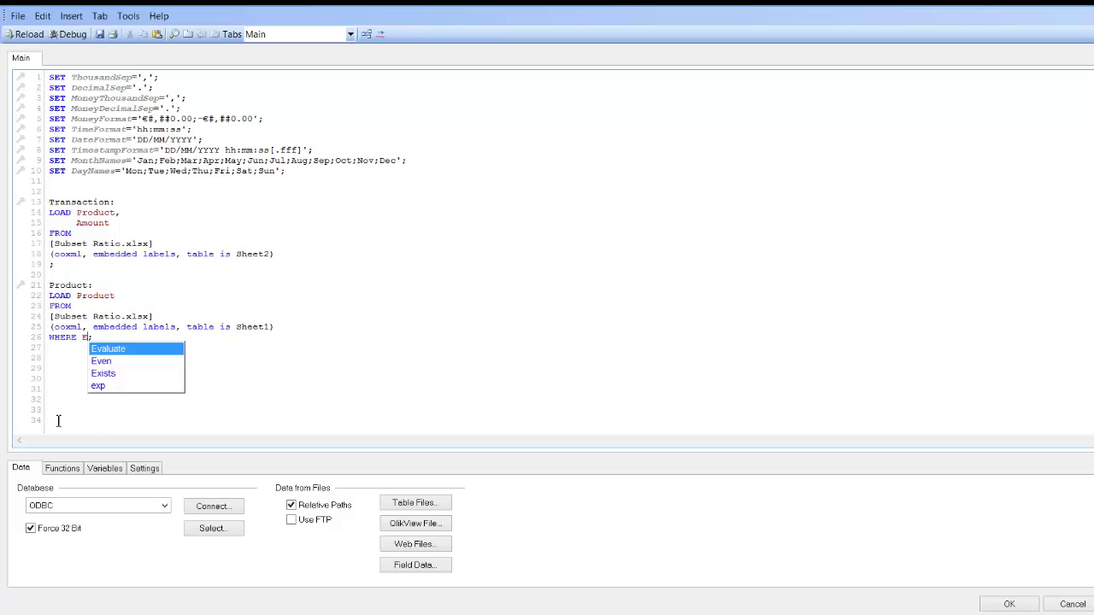
pyautogui.write('STS')
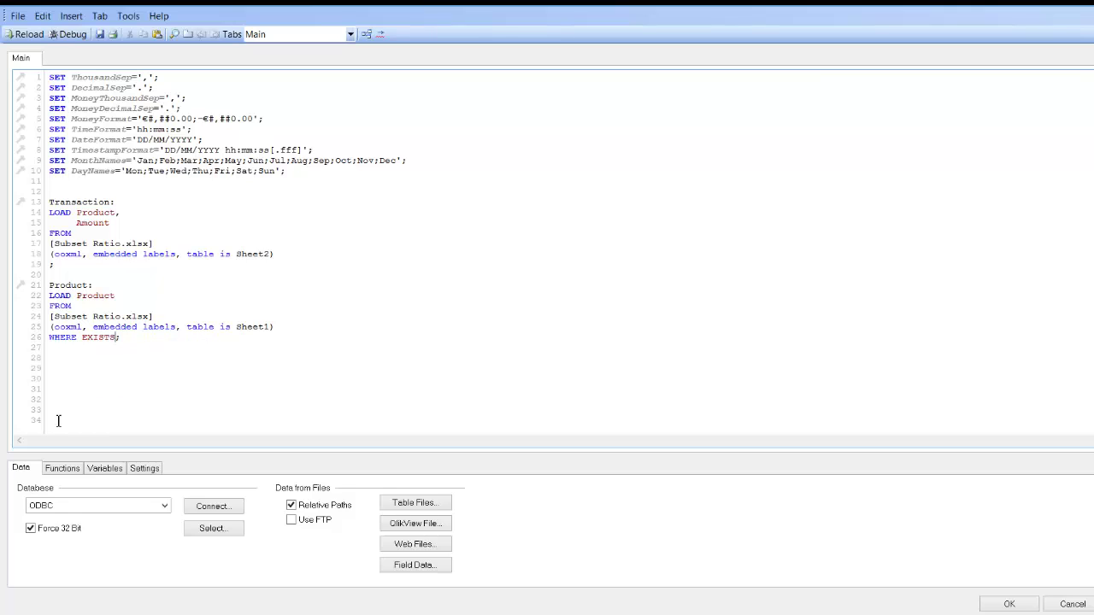
pyautogui.write(' (Product')
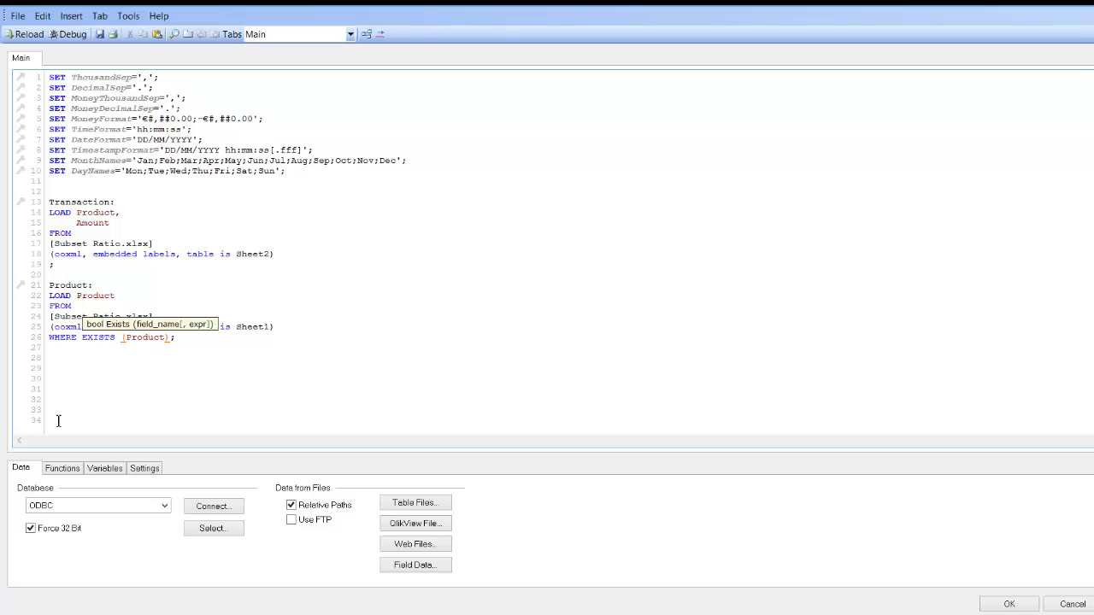
pyautogui.write(')')
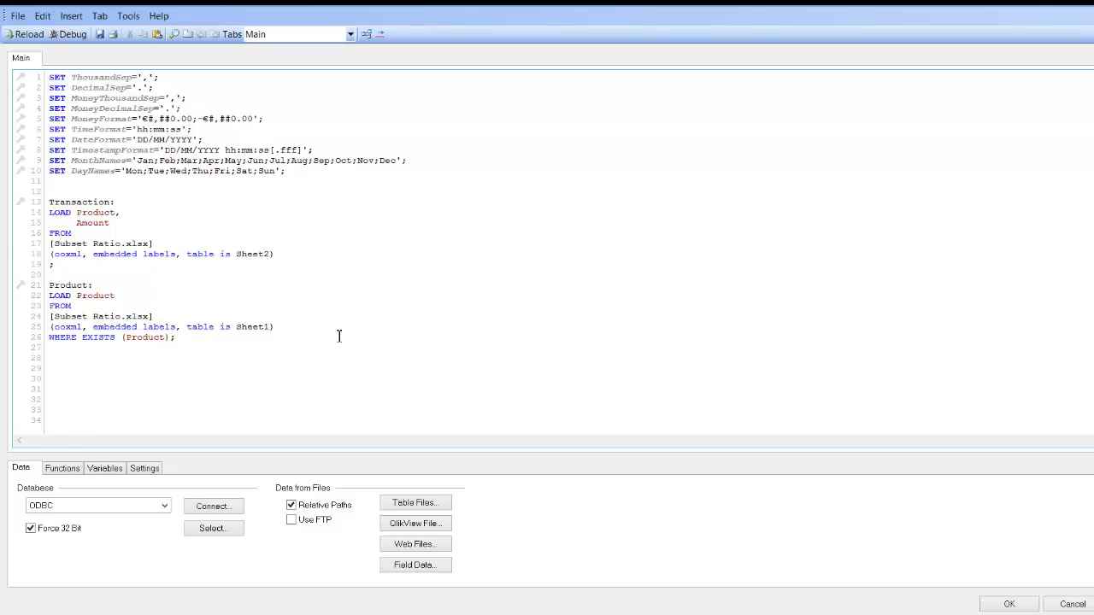
# - Reload with the filtered Product load and clear all selections, leaving 934 products
pyautogui.hotkey('ctrl', 'r')
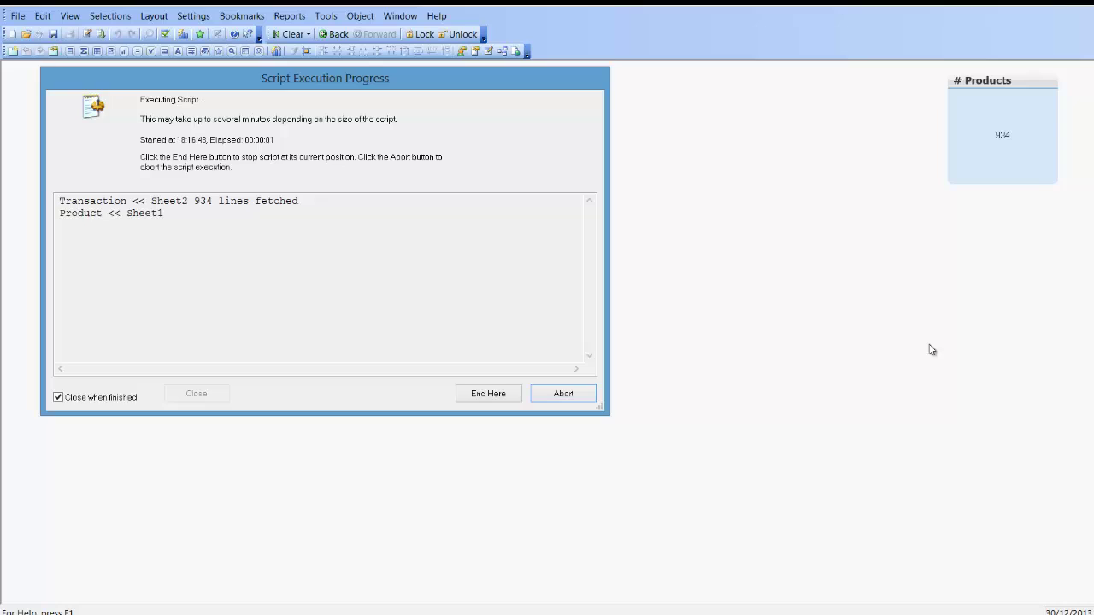
pyautogui.click(608, 486)
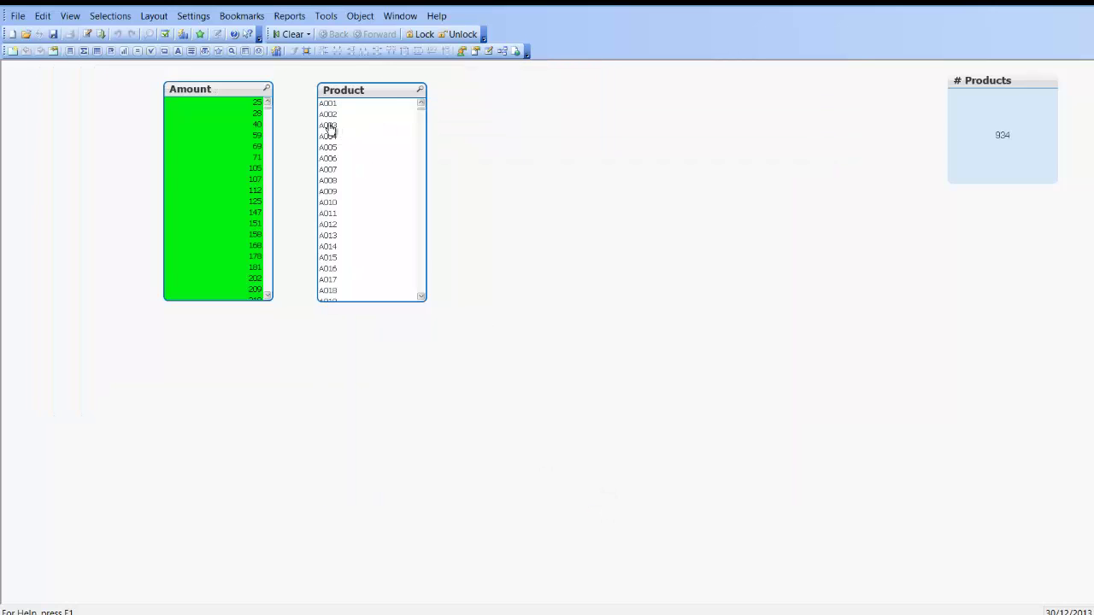
pyautogui.moveTo(422, 116); pyautogui.dragTo(421, 292)
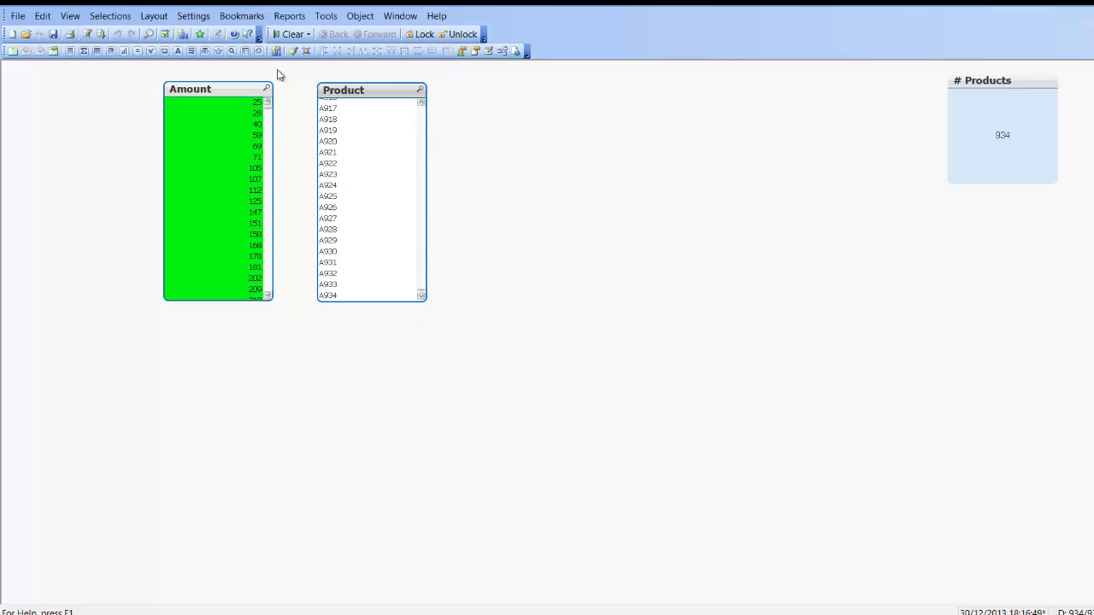
pyautogui.click(290, 34)
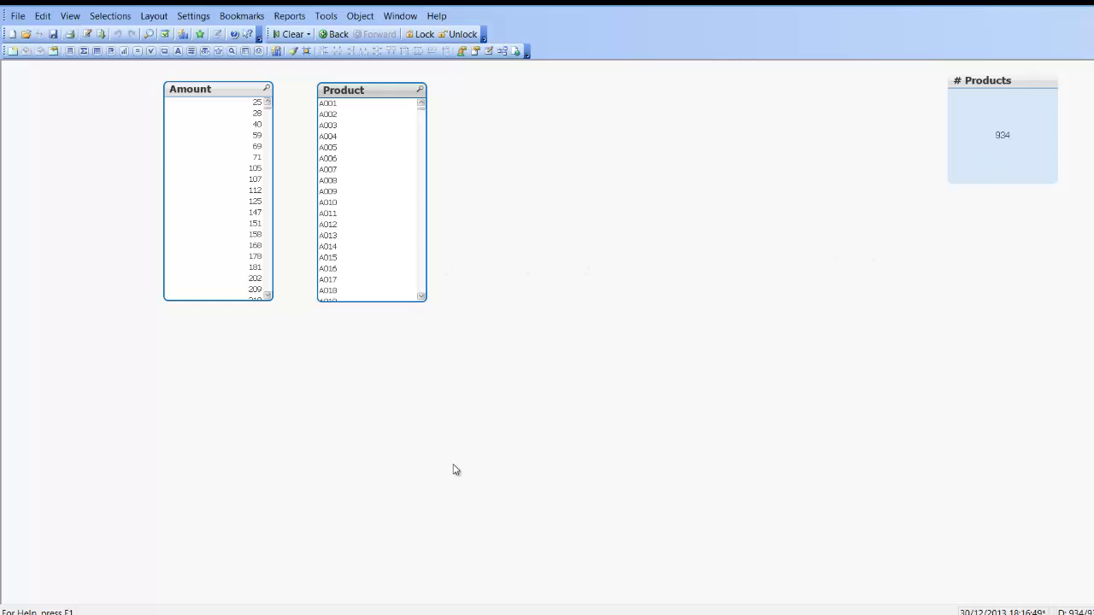
# - Check the Product field link in the Table Viewer
pyautogui.hotkey('ctrl', 't')
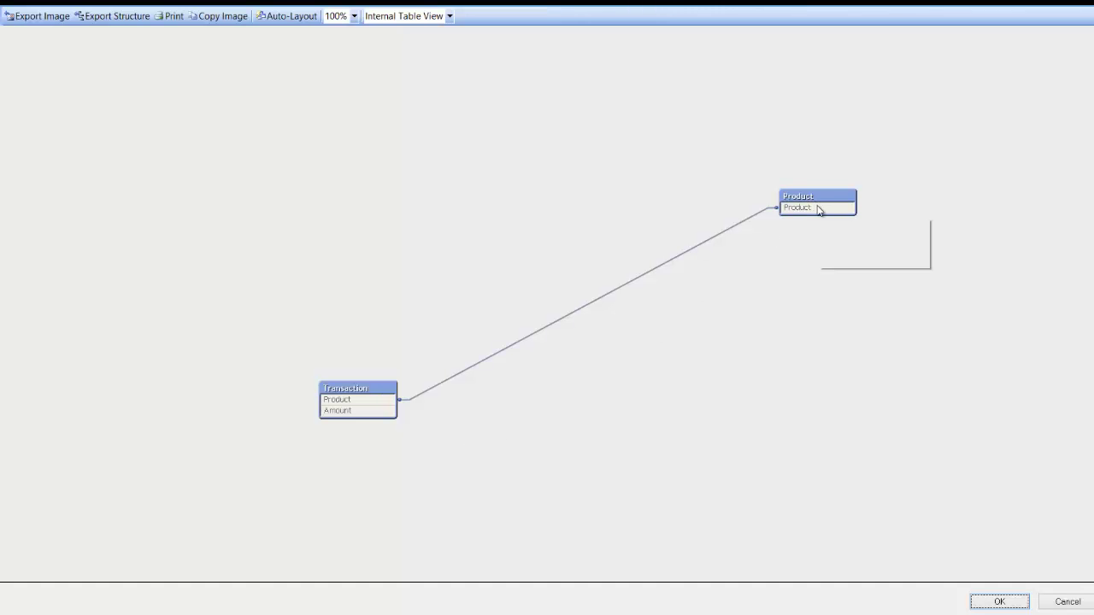
pyautogui.moveTo(815, 210)
pyautogui.click(996, 602)
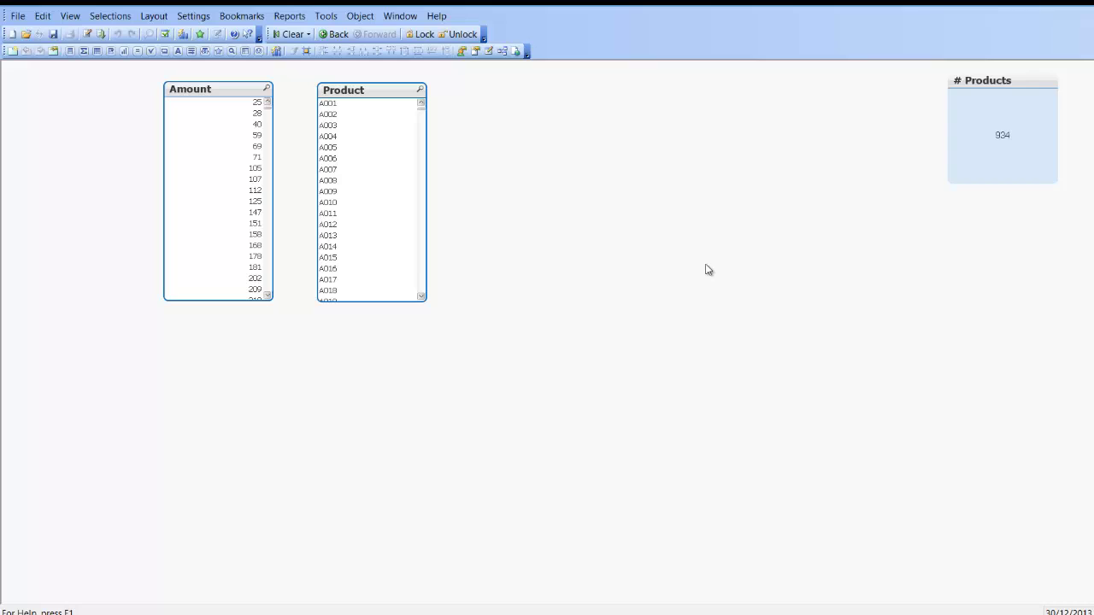